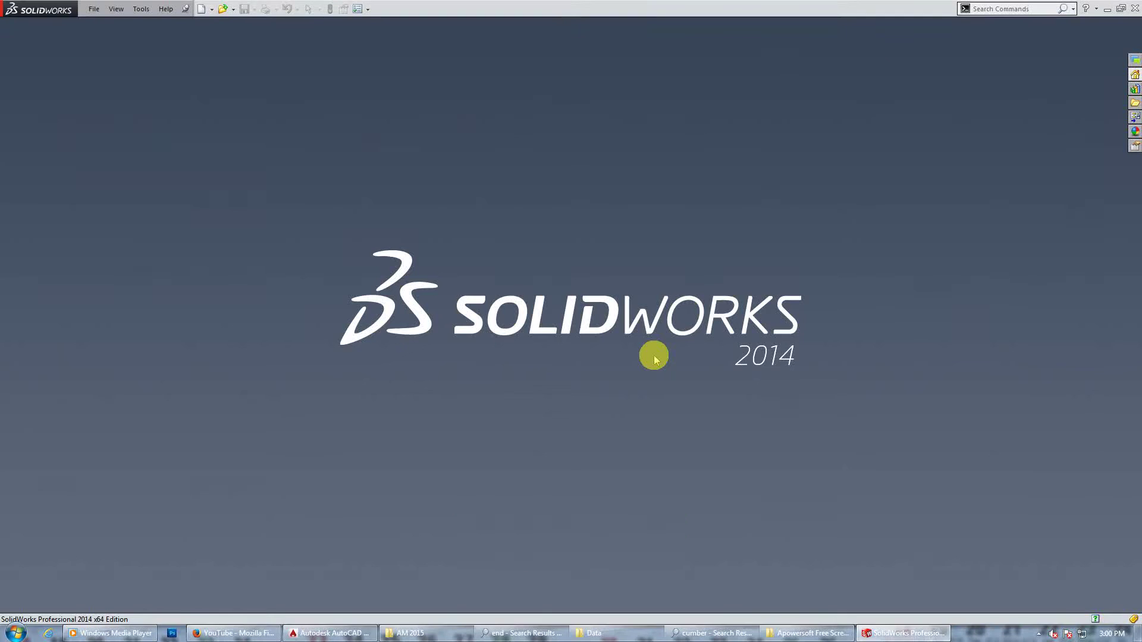
Create a new part, Part18, and start Sketch1 on the Right Plane.
click(204, 11)
click(434, 389)
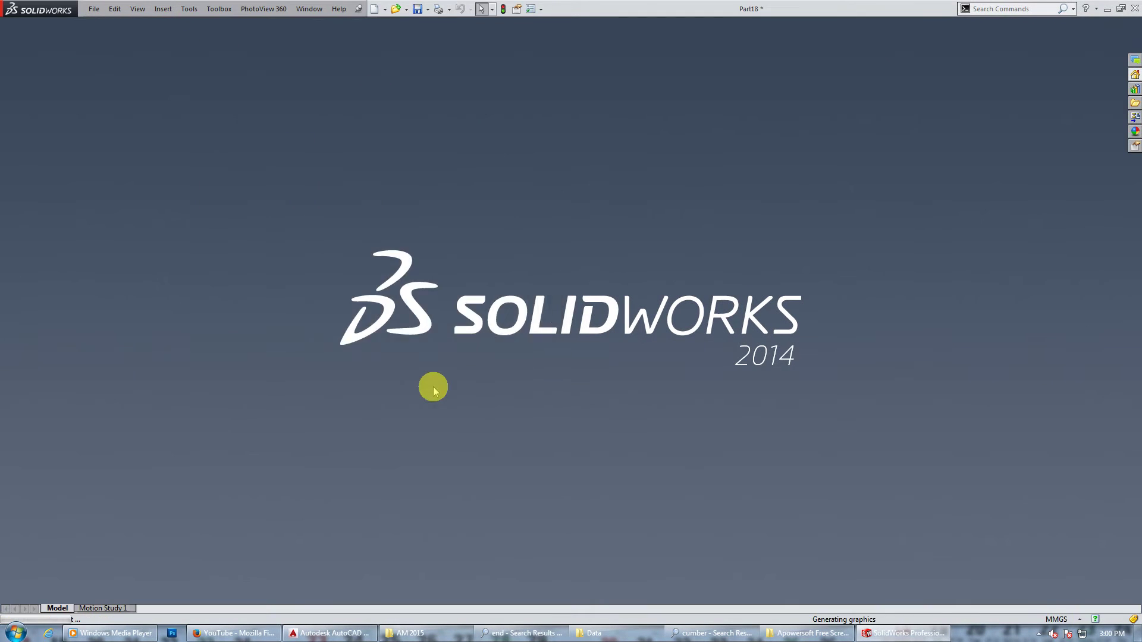
click(43, 186)
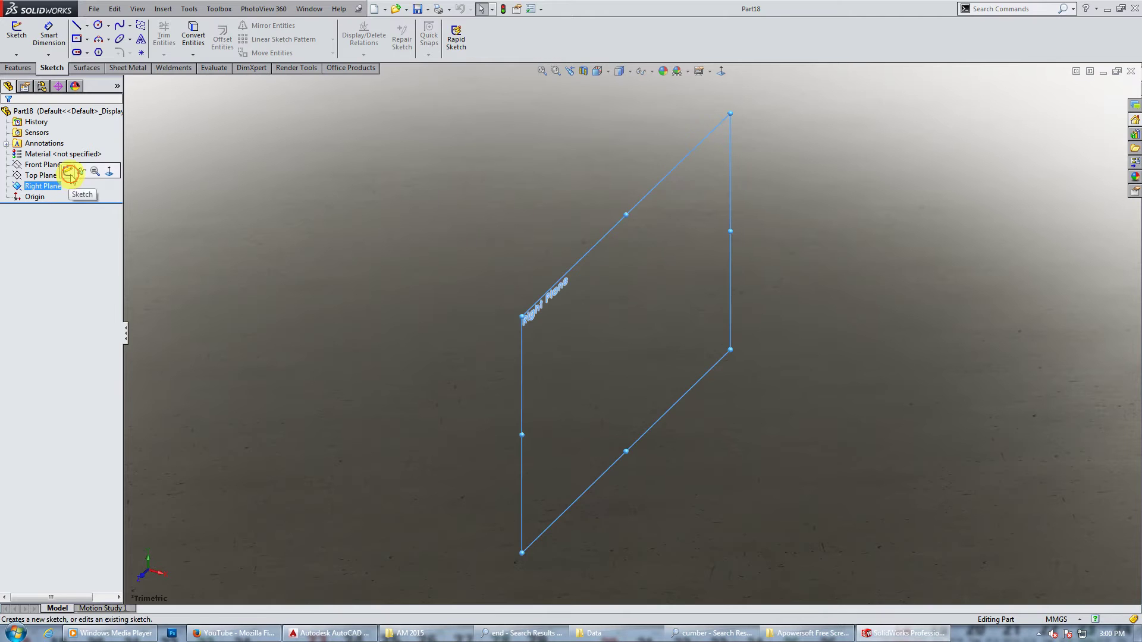
click(69, 173)
click(87, 27)
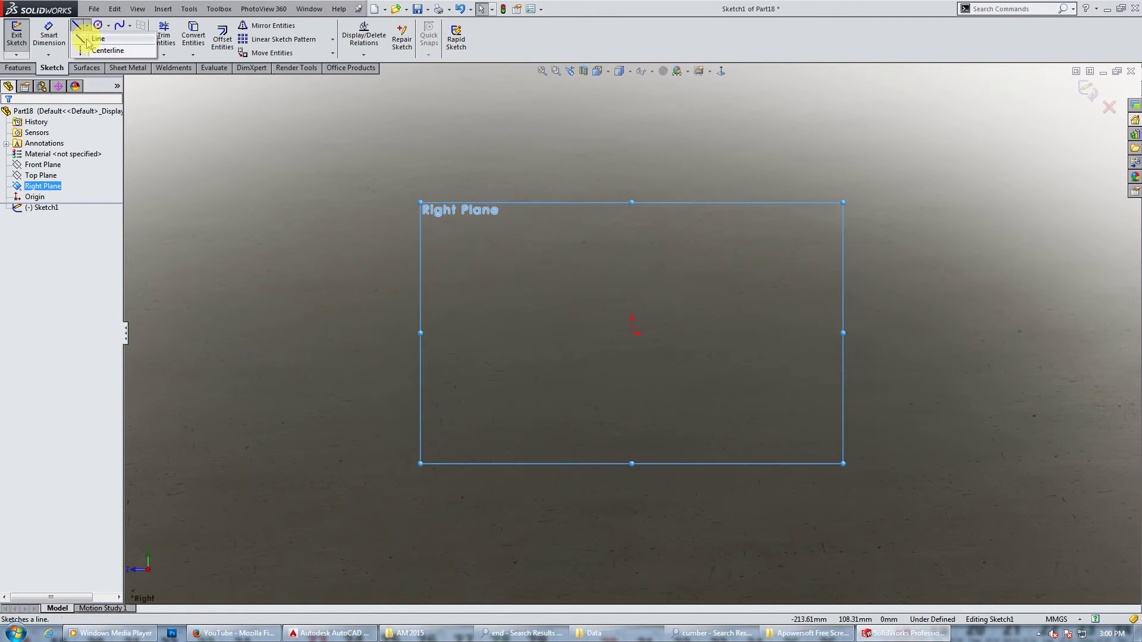
Sketch the lower S-shaped run of horizontal edges joined by tangent arcs.
click(96, 39)
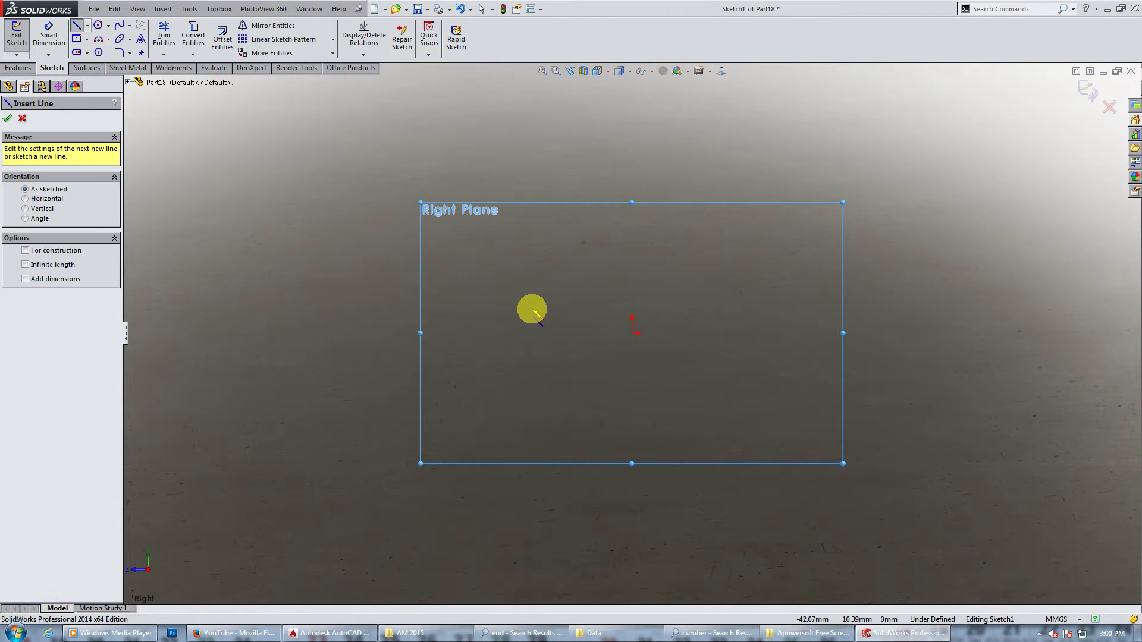
click(532, 309)
click(632, 309)
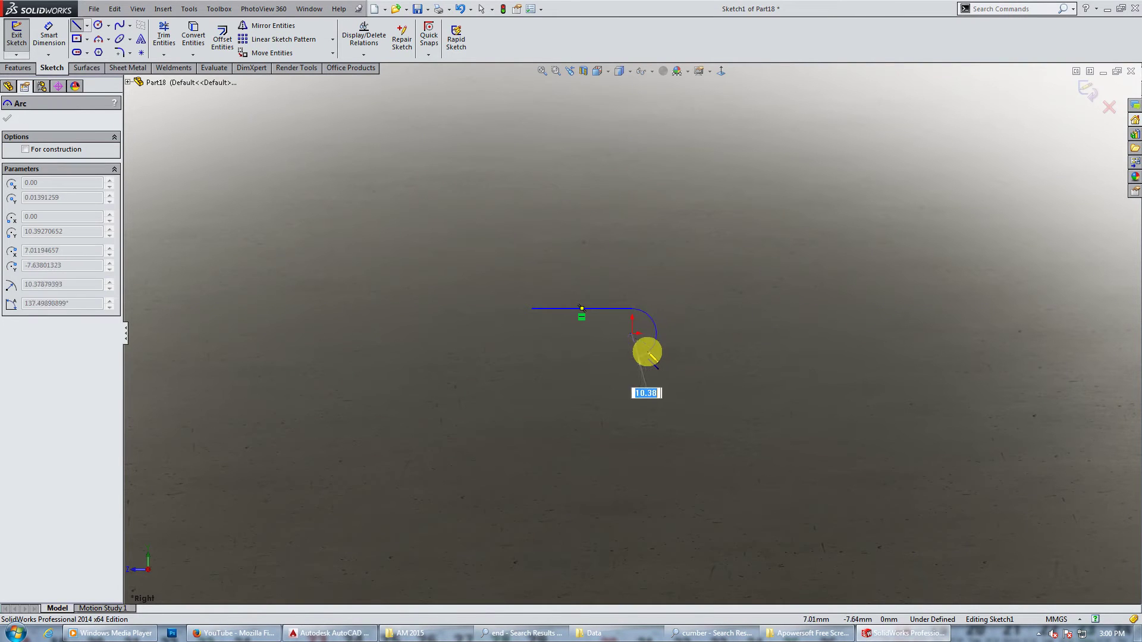
click(631, 356)
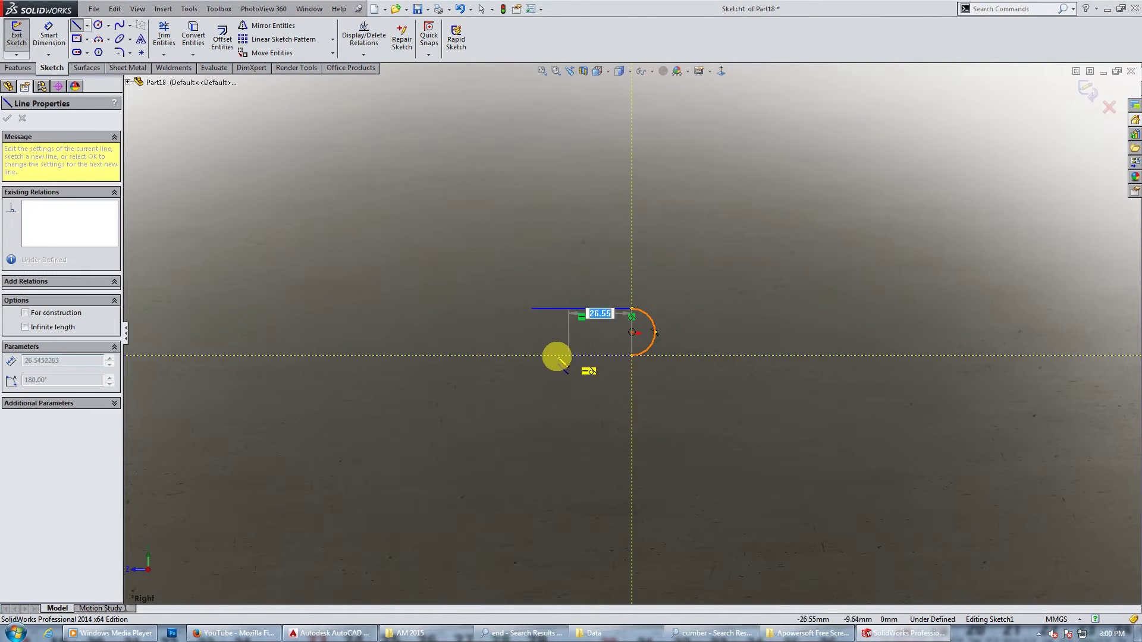
click(531, 356)
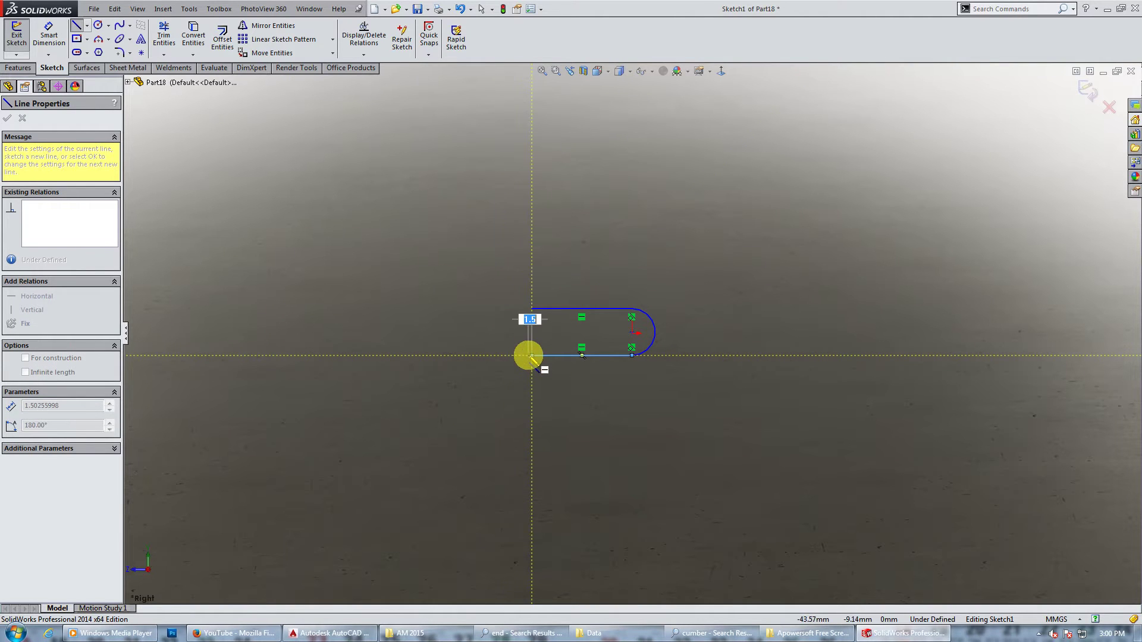
click(536, 404)
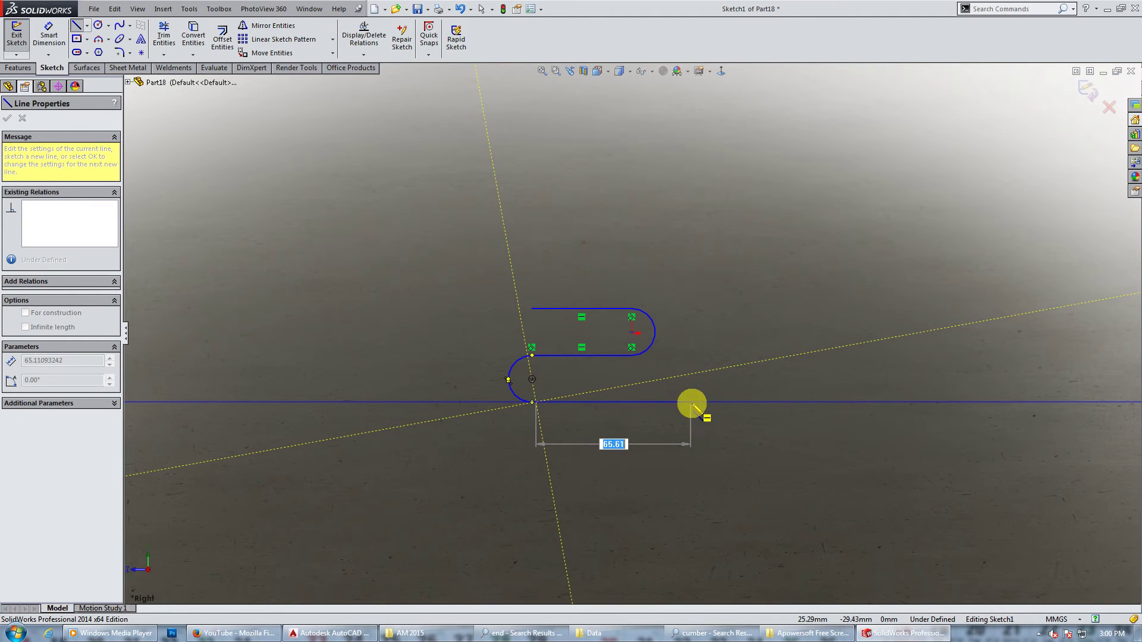
click(692, 403)
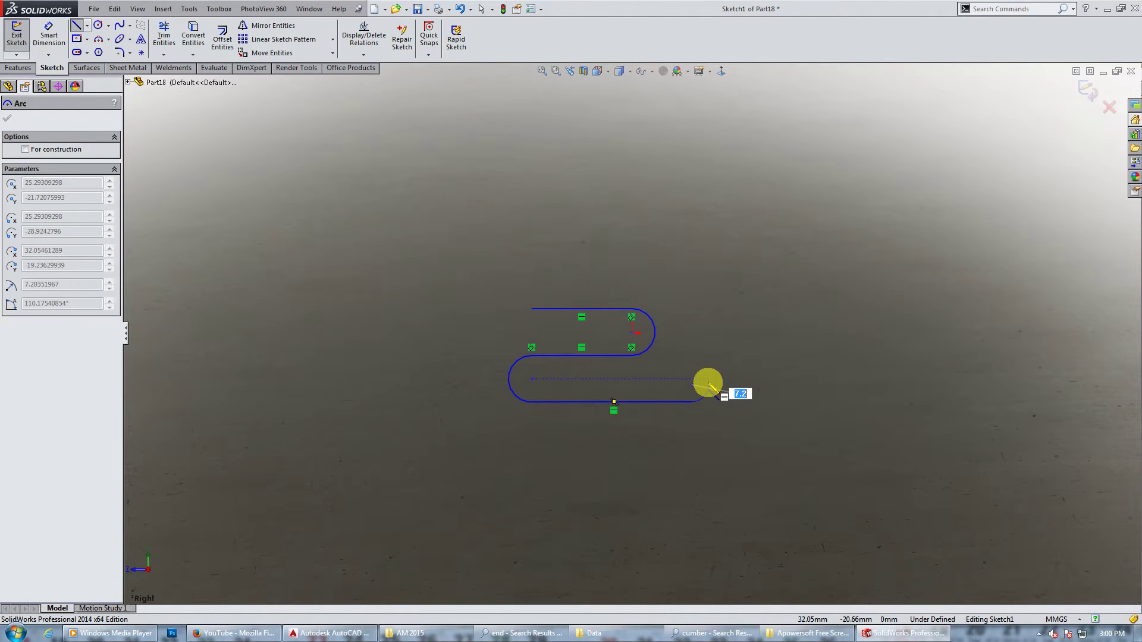
click(709, 380)
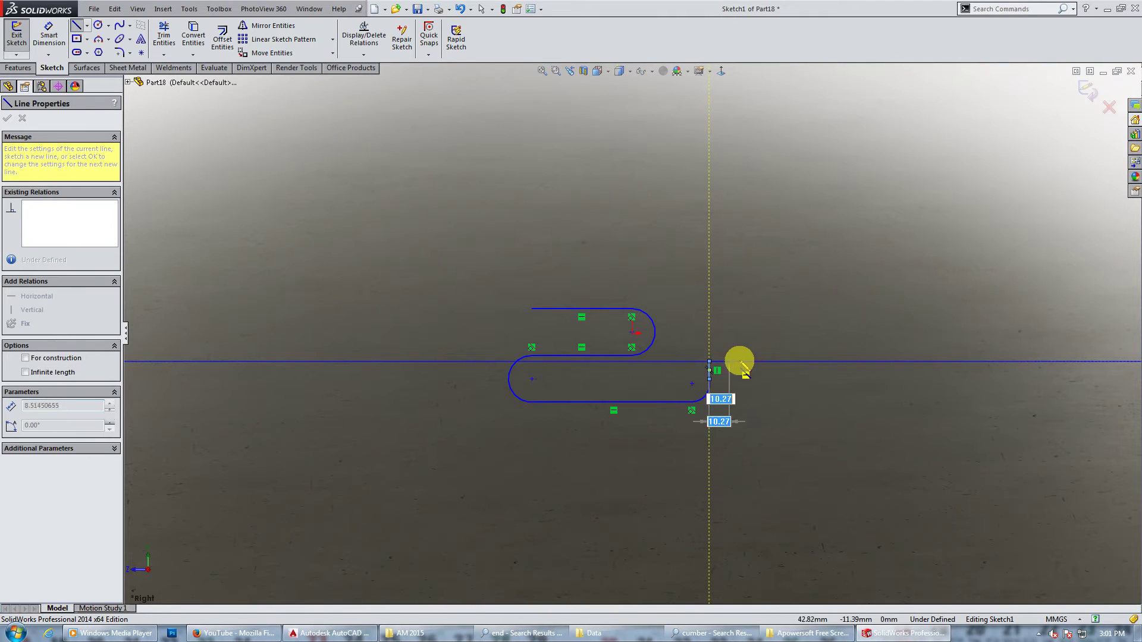
Sketch the stepped notch, angled peaks and slanted edge, closing the outline with an arc.
click(750, 361)
click(750, 314)
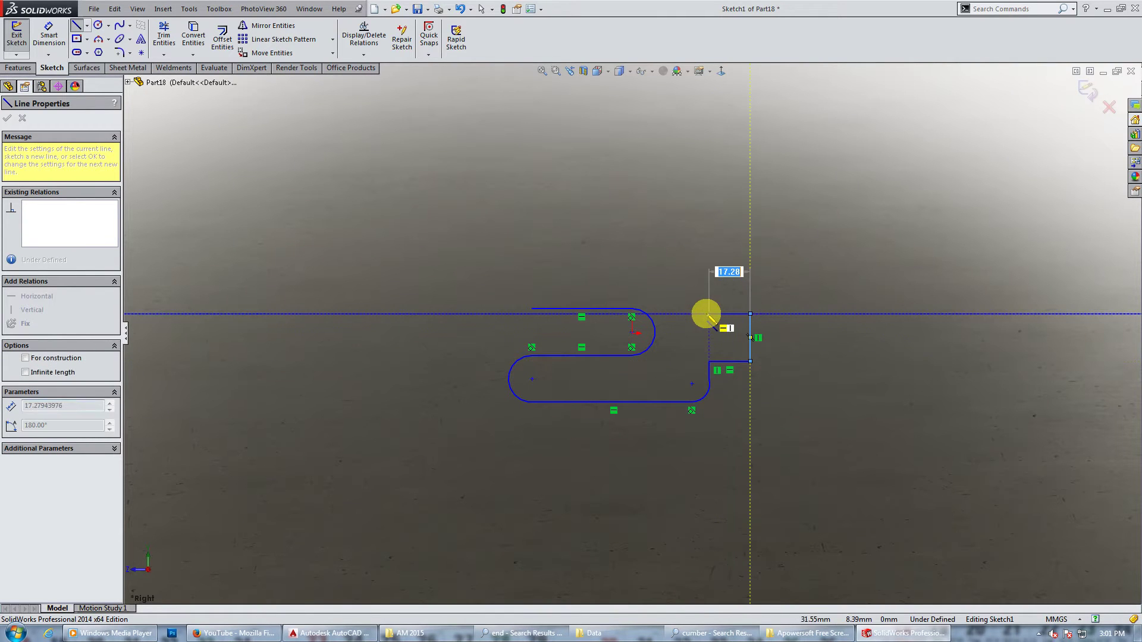
click(710, 313)
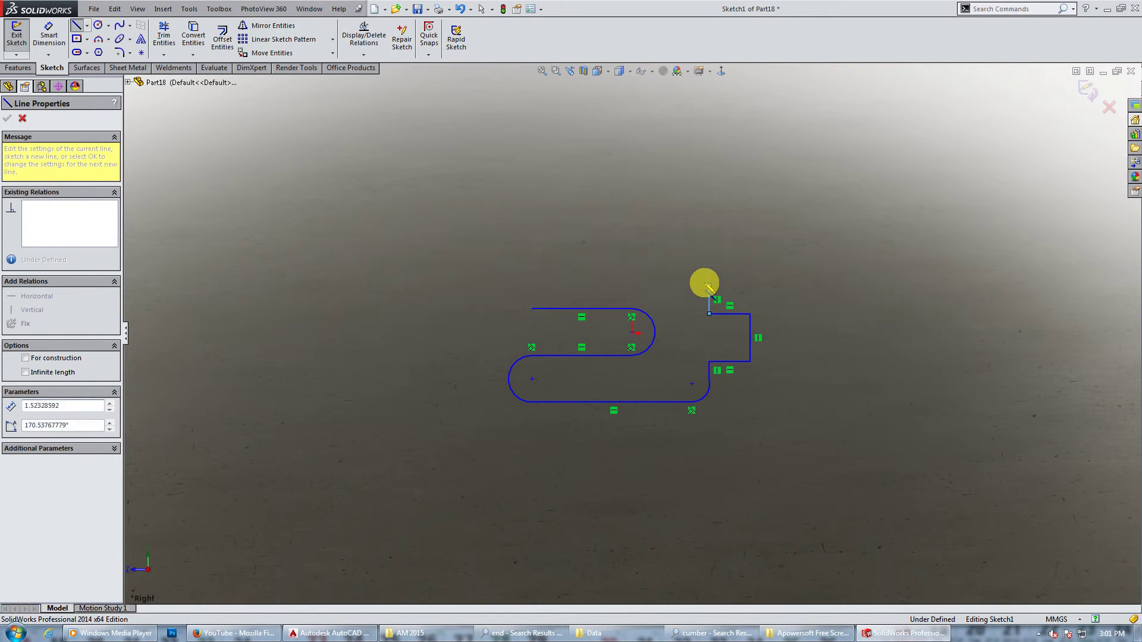
click(693, 272)
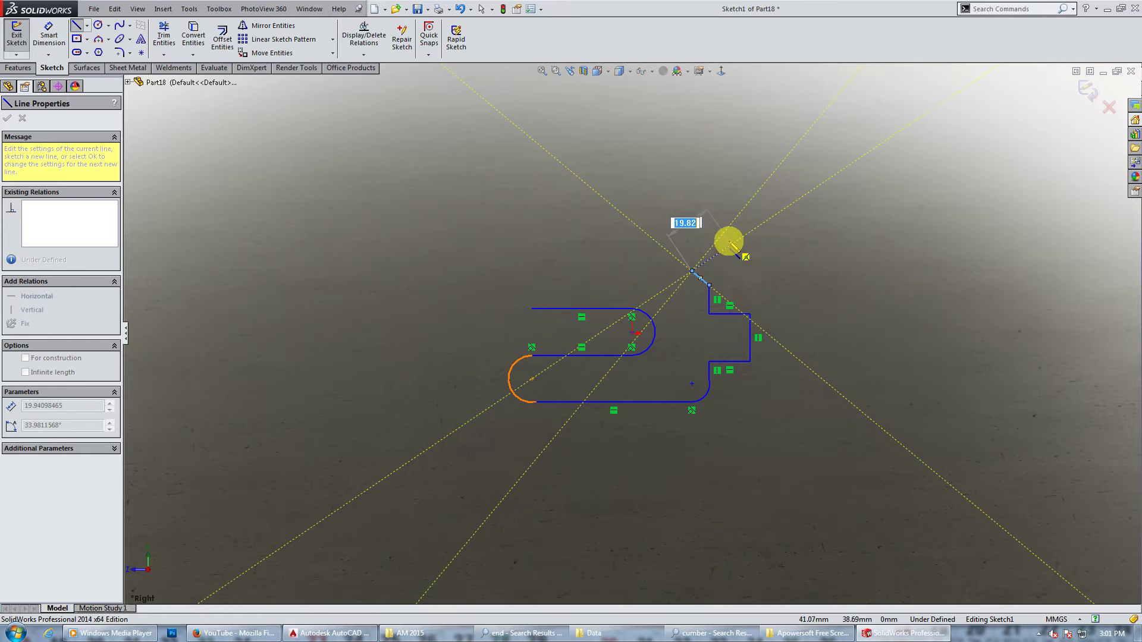
click(726, 230)
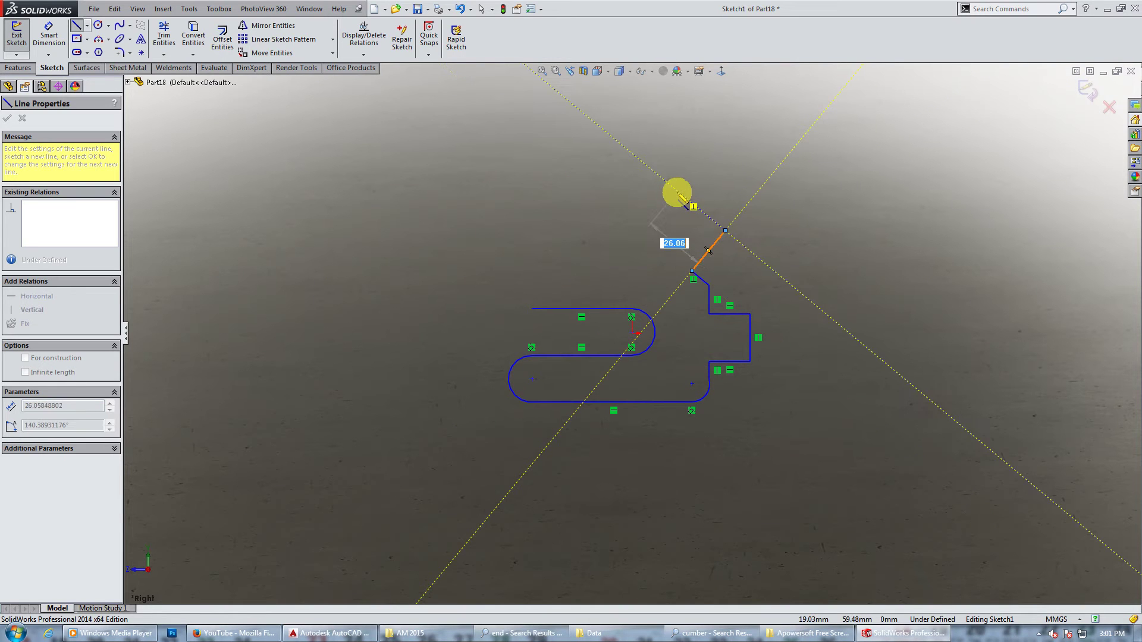
click(677, 191)
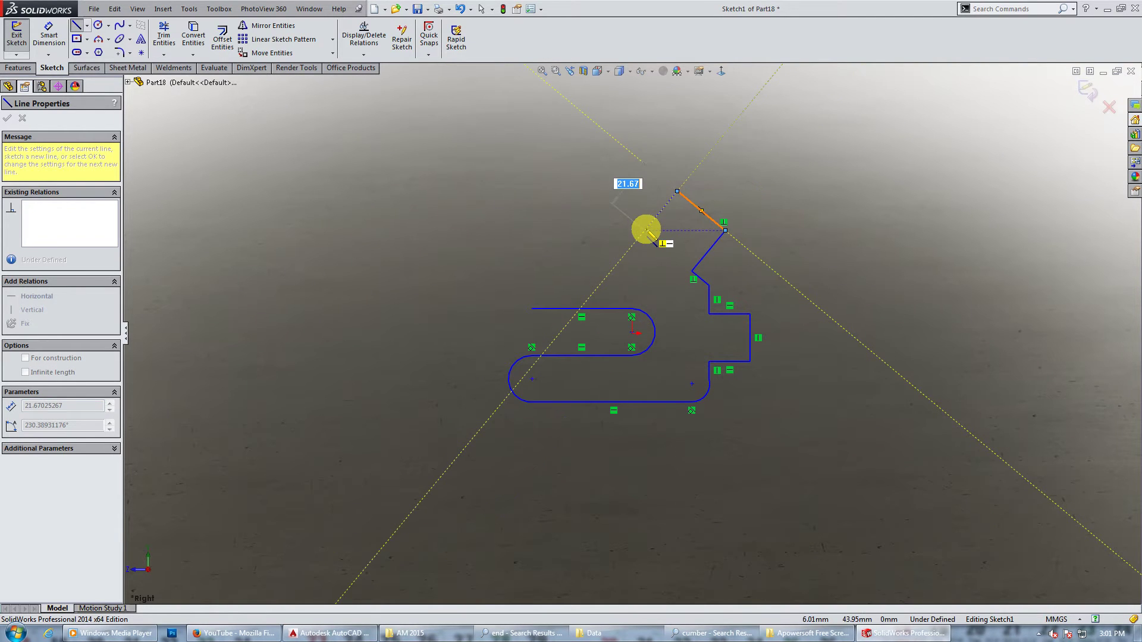
click(645, 230)
click(628, 216)
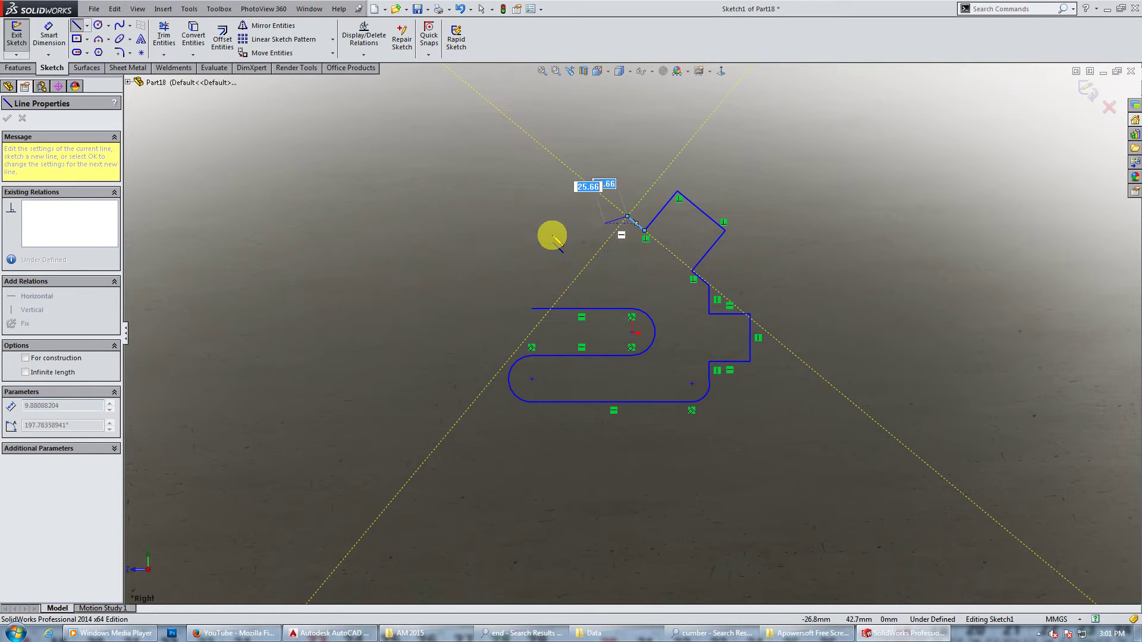
click(531, 266)
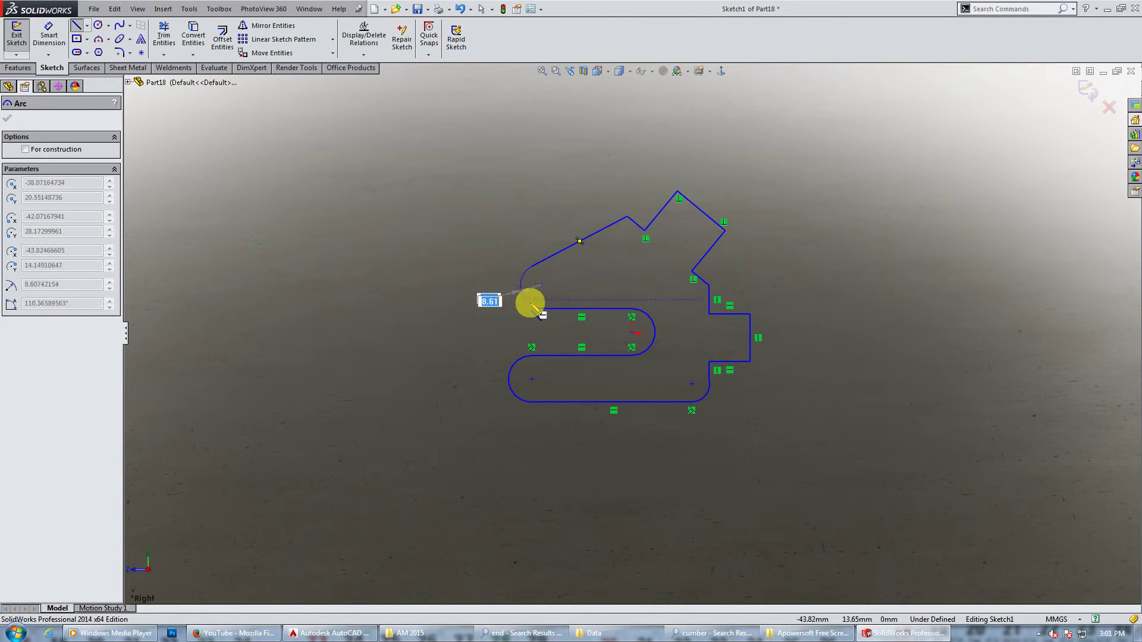
click(548, 308)
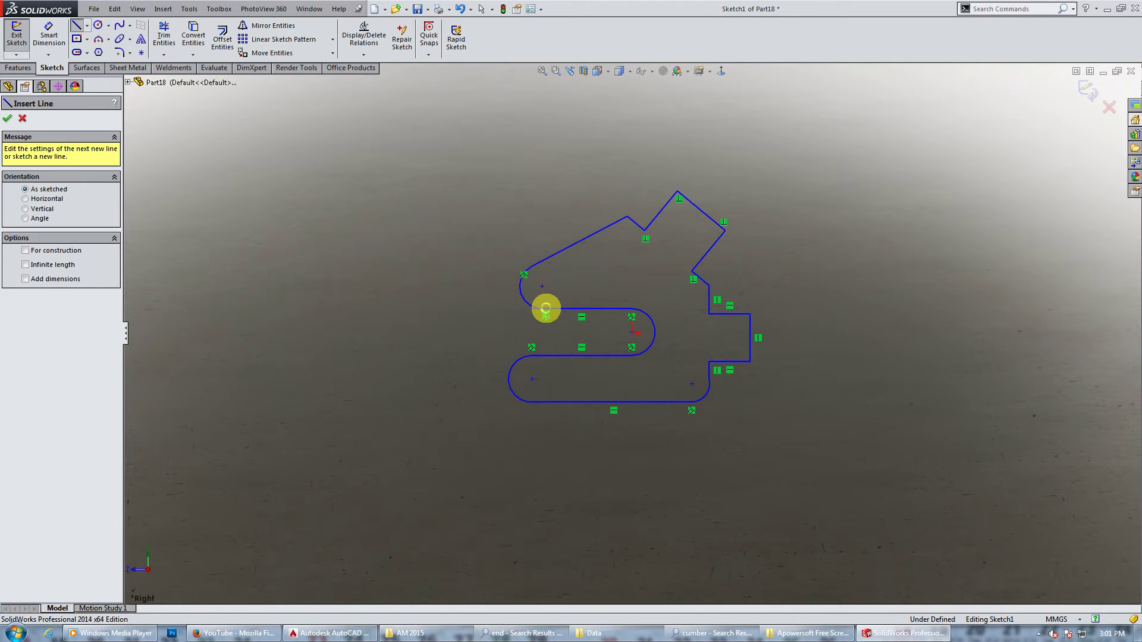
Make the upper-left arc tangent to its adjoining straight edge.
key(Escape)
scroll(546, 309, down, 2)
scroll(548, 316, down, 3)
click(528, 304)
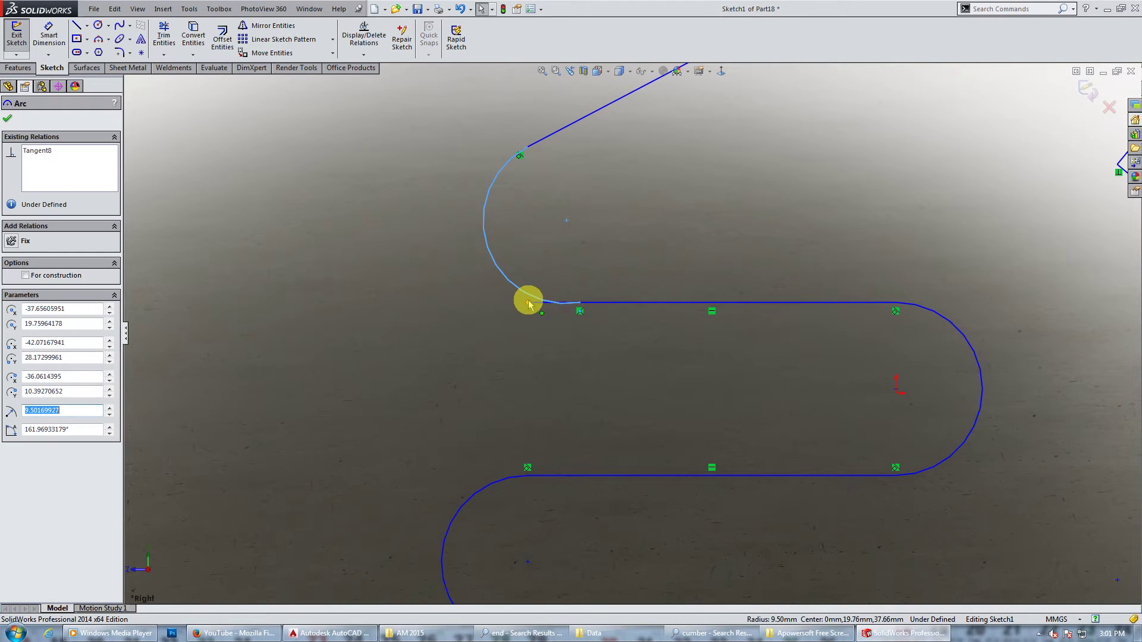
click(12, 310)
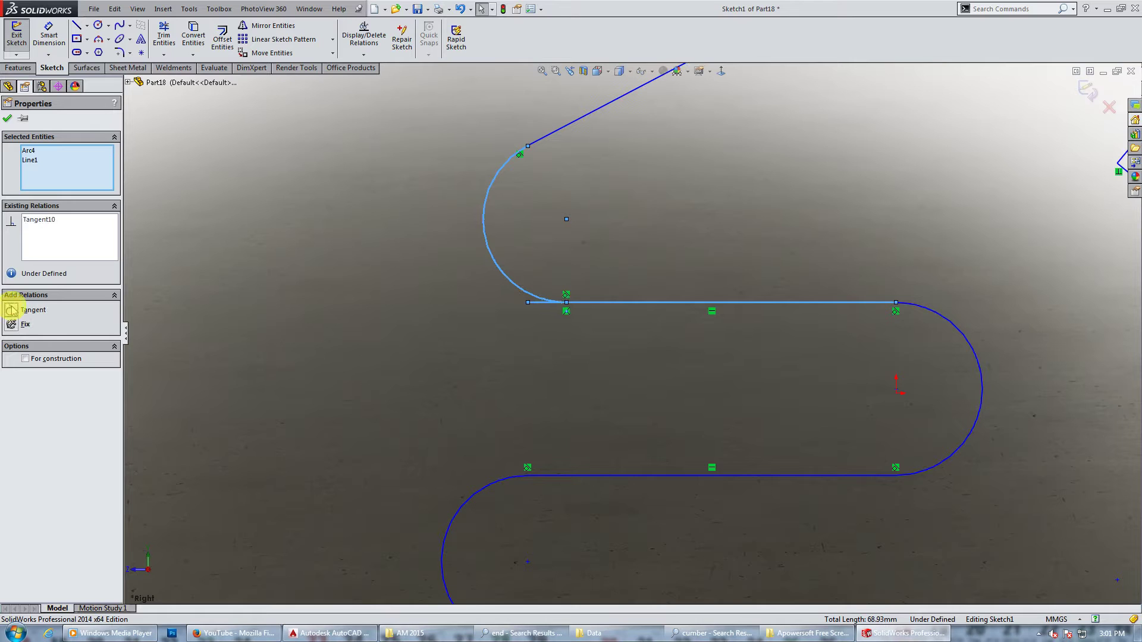
click(7, 118)
Trim the stray line stub past the upper-left arc junction.
click(164, 37)
drag(406, 246, 512, 293)
click(8, 86)
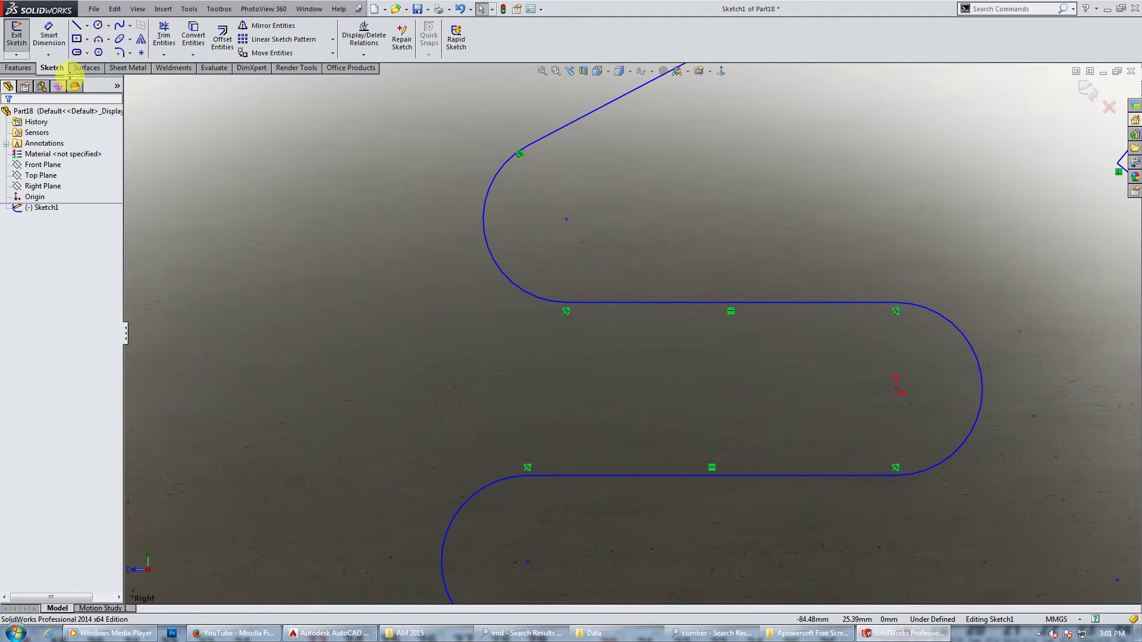
click(77, 25)
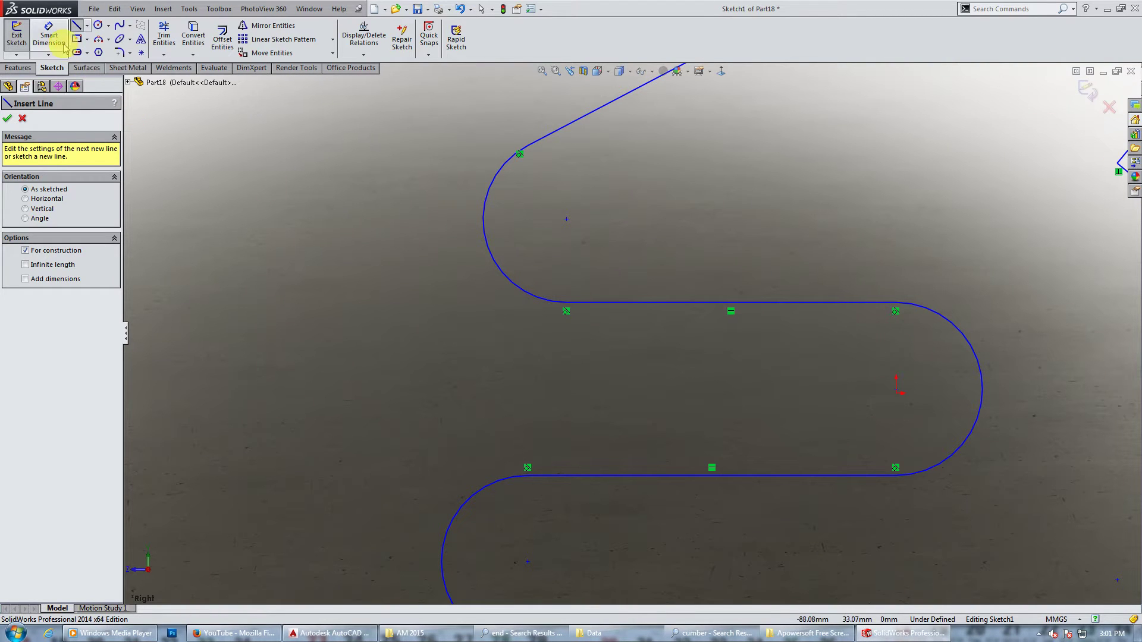
key(Escape)
Make the right arc's centre point coincident with the sketch origin.
click(898, 390)
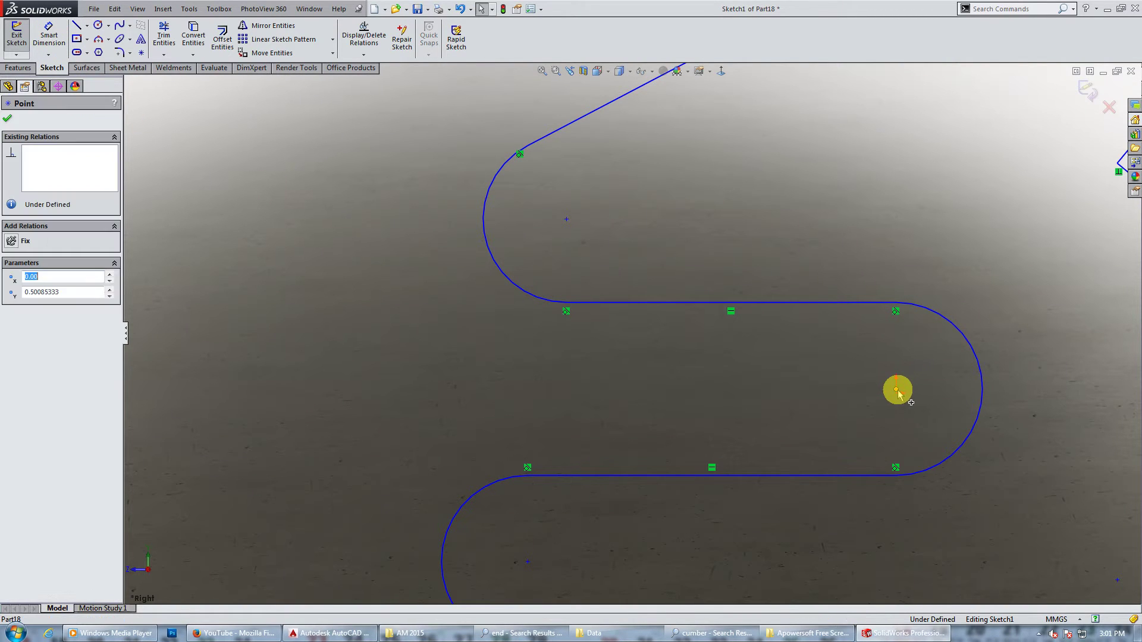
ctrl+click(897, 393)
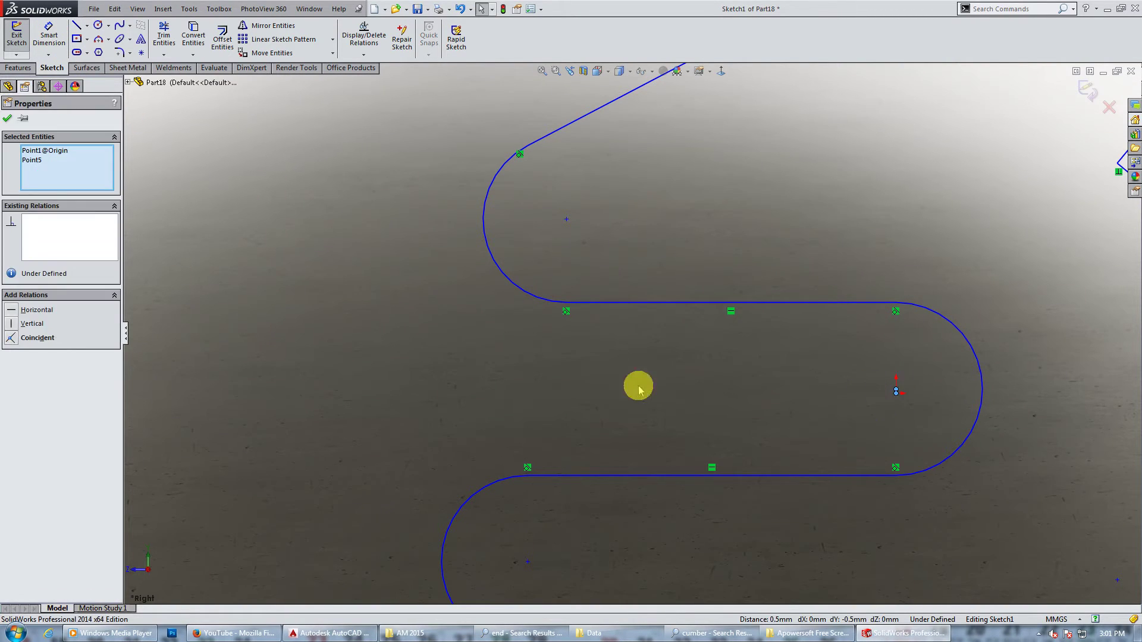
click(11, 340)
click(7, 119)
Draw a horizontal centerline from the arc centre far to the left, then fit the view.
click(87, 25)
click(89, 39)
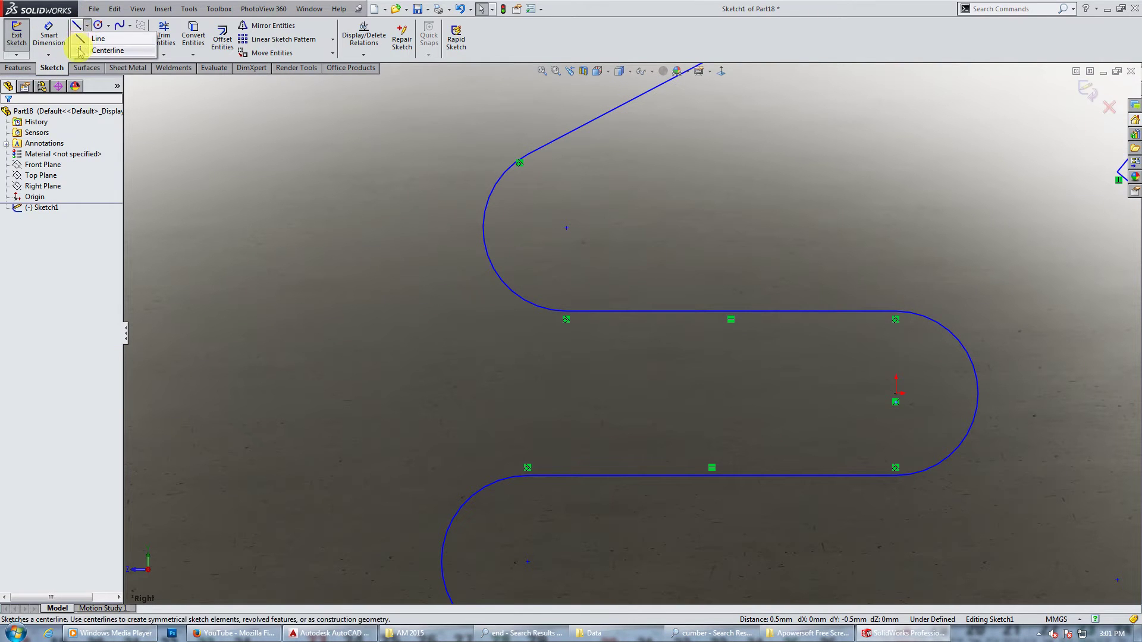
click(895, 393)
double_click(307, 394)
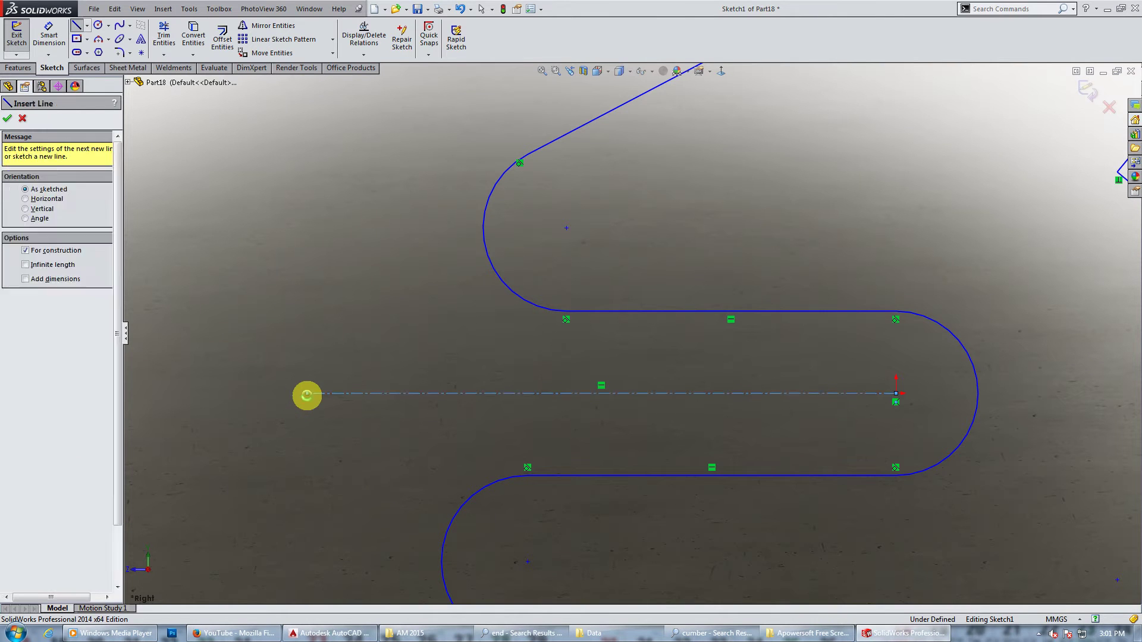
key(Escape)
key(z)
Draw a vertical centerline from the right arc's centre up past the profile's top.
click(87, 25)
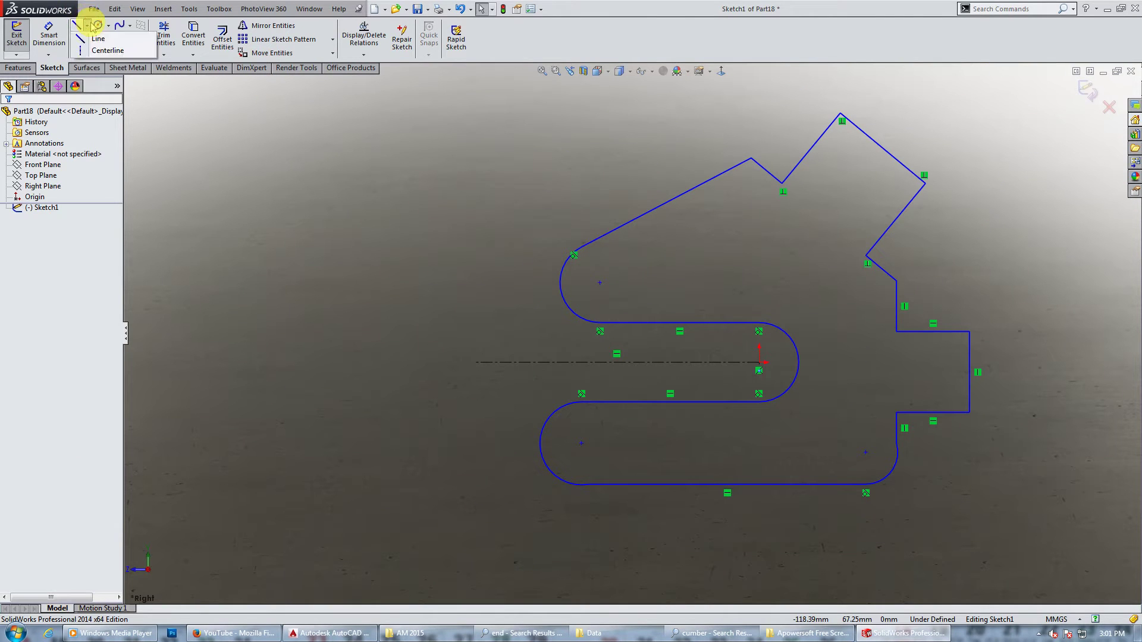
click(81, 38)
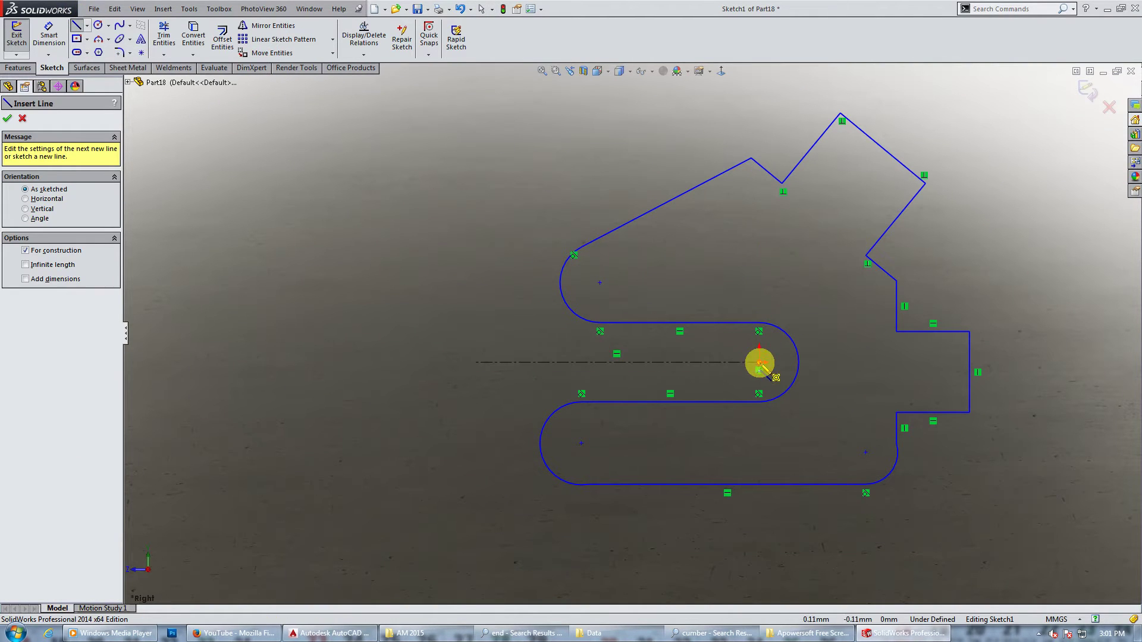
click(760, 363)
double_click(759, 116)
key(Escape)
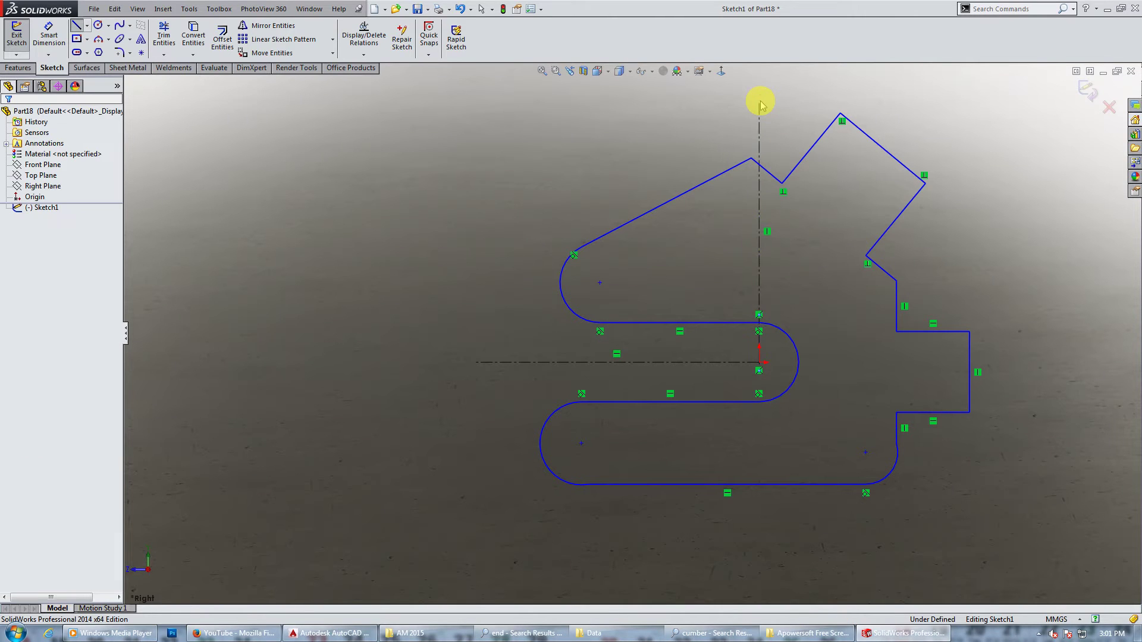
click(48, 35)
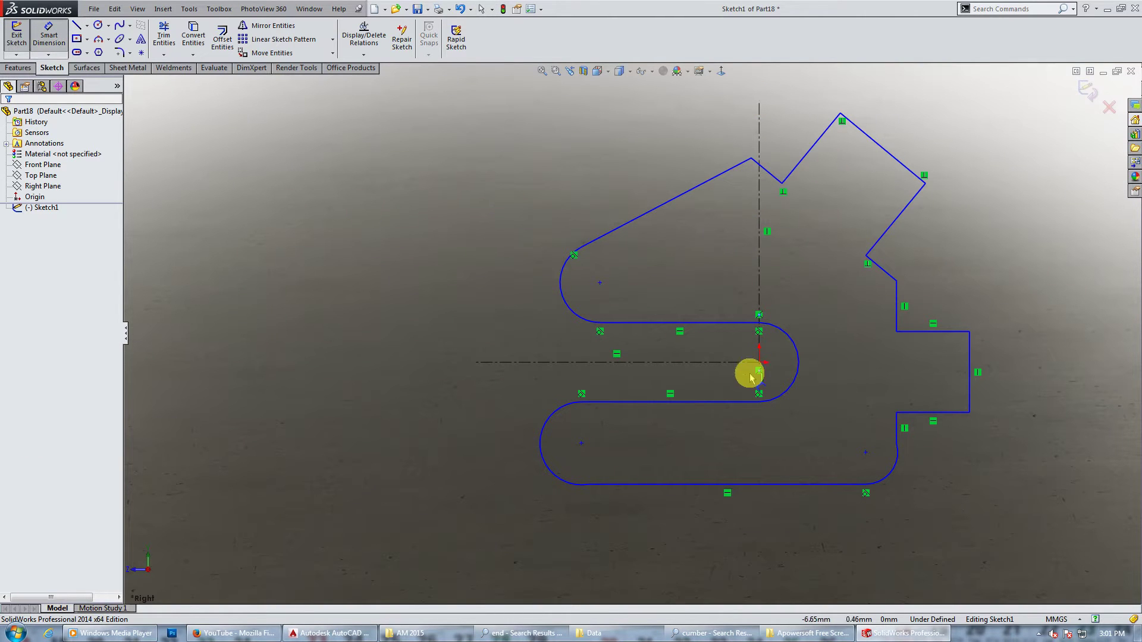
Dimension the right arc to R5 and the lower-left arc to R7.50.
click(795, 360)
click(829, 350)
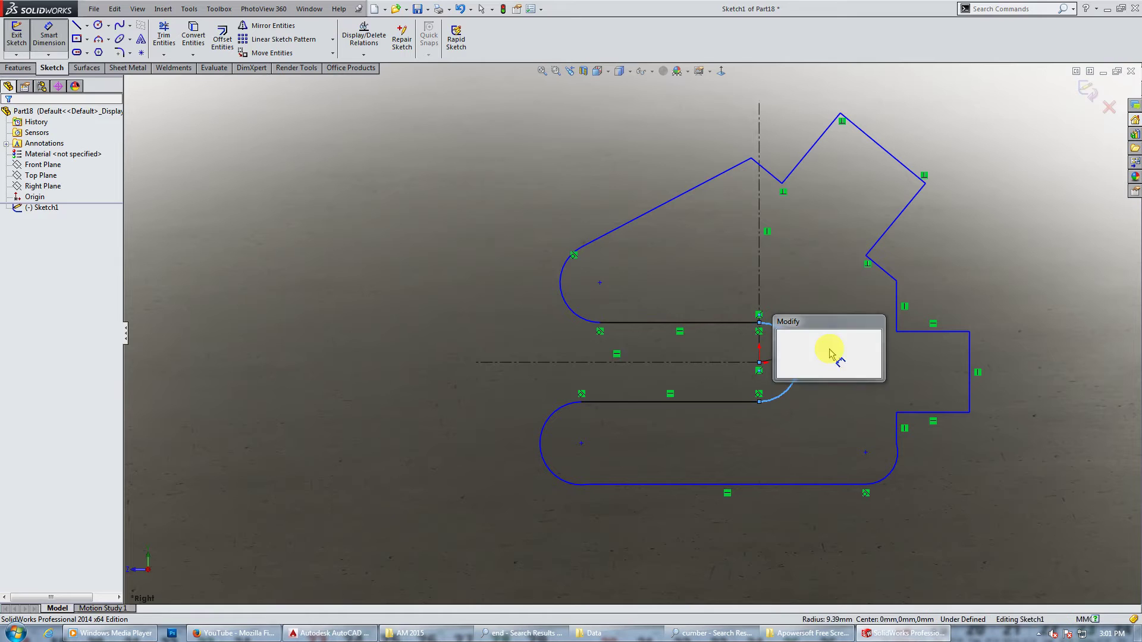
text(5)
key(Return)
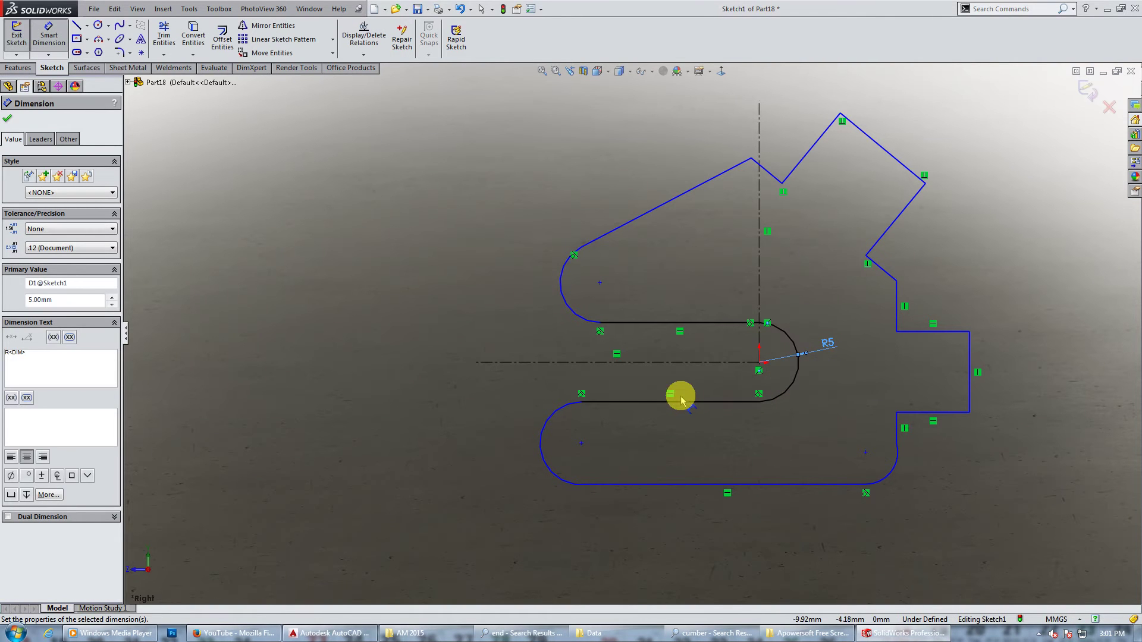
click(544, 428)
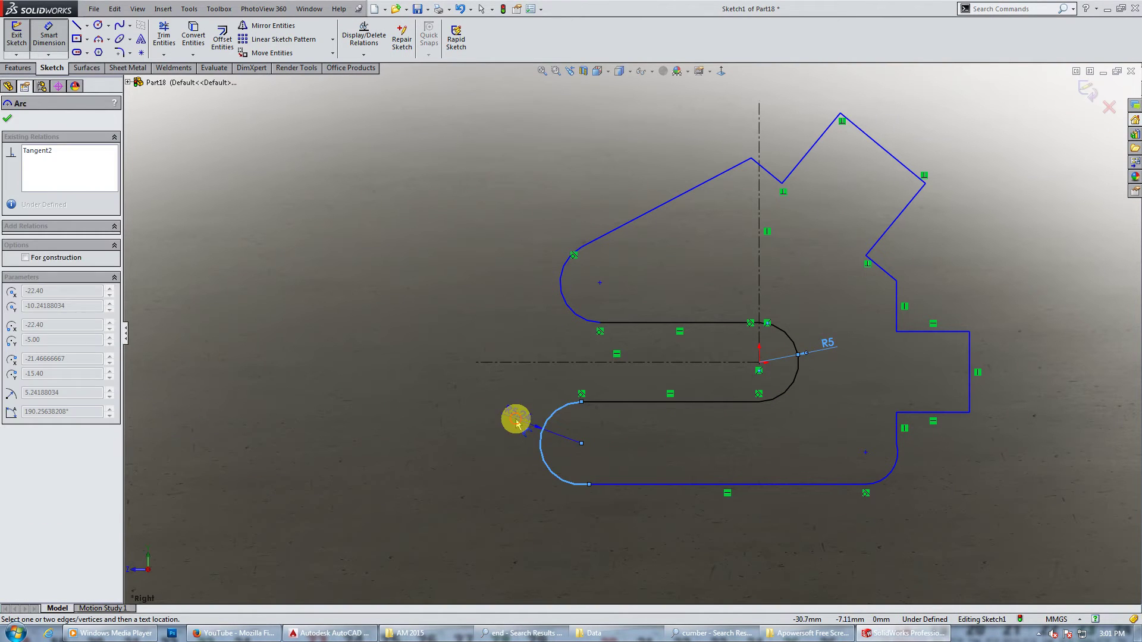
click(517, 418)
text(8)
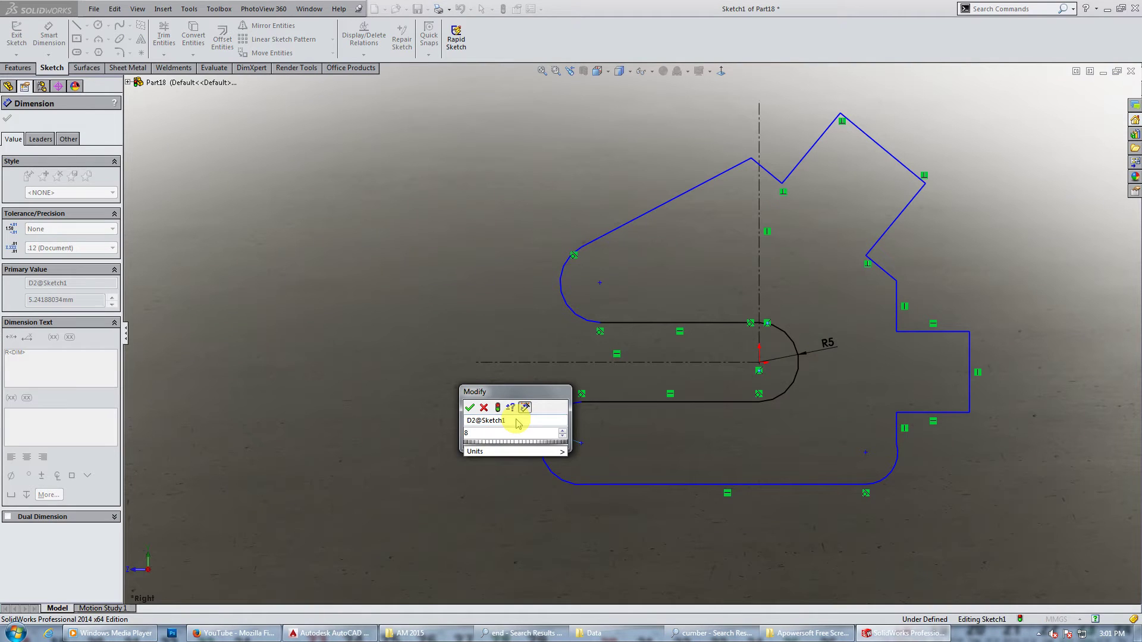
key(BackSpace)
text(7.5)
key(Return)
key(Escape)
key(Escape)
Make the bottom line tangent to the R7.50 arc.
click(561, 516)
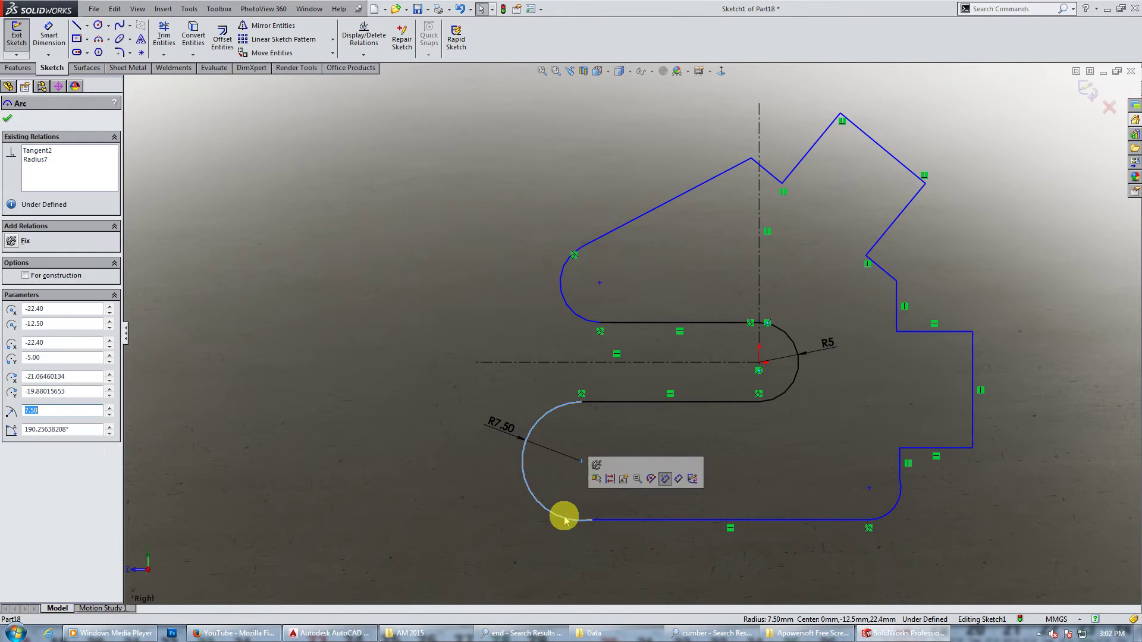
ctrl+click(604, 520)
click(12, 314)
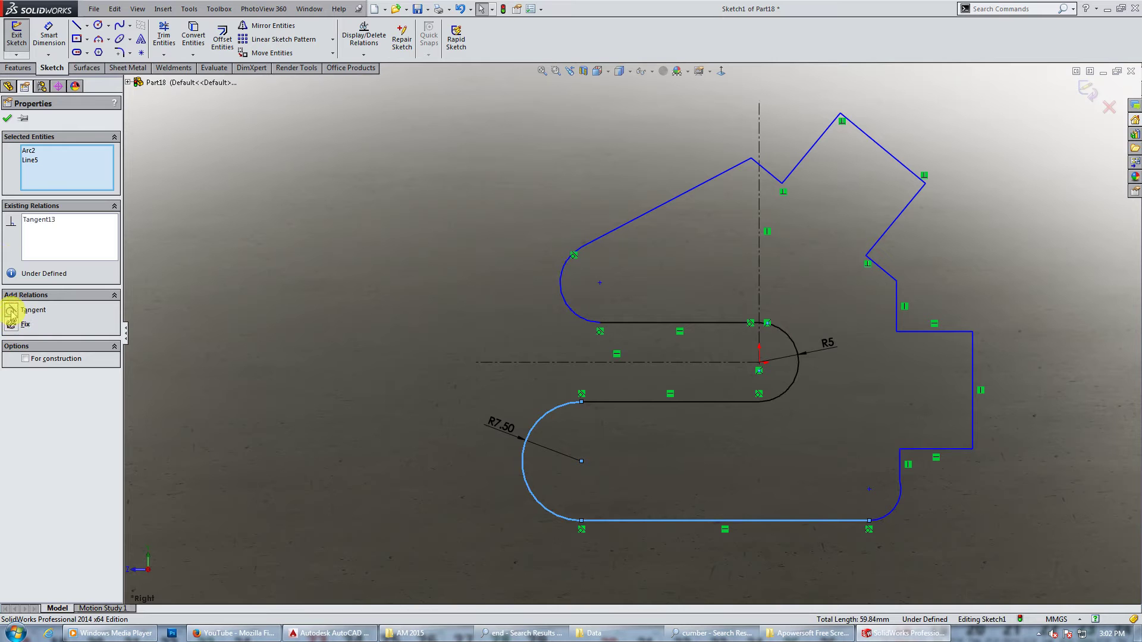
click(6, 122)
scroll(528, 396, up, 2)
scroll(855, 428, down, 1)
scroll(782, 466, down, 4)
Make the lower-right vertical line tangent to the small corner arc.
click(697, 386)
ctrl+click(698, 419)
click(12, 312)
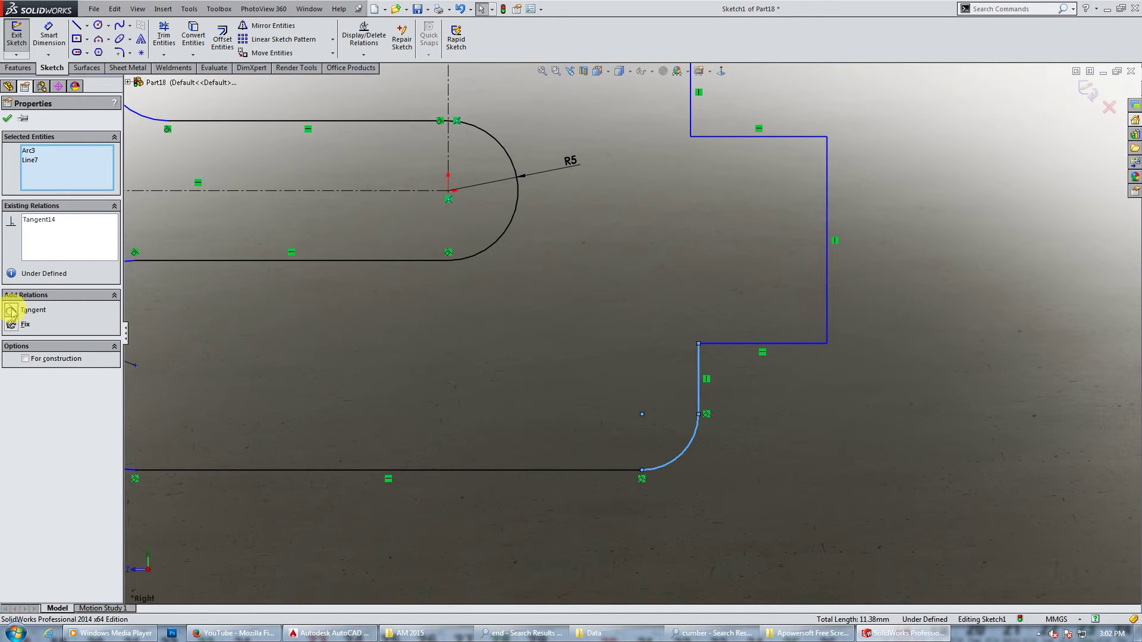
click(8, 119)
scroll(806, 403, up, 2)
scroll(765, 349, up, 1)
scroll(635, 223, down, 1)
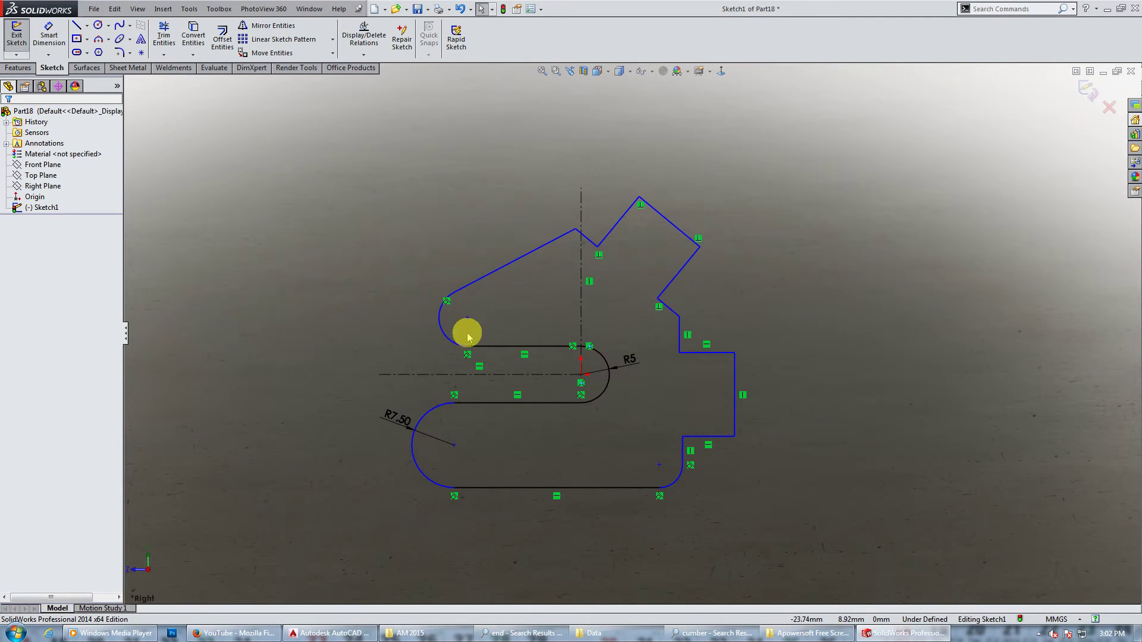
Dimension the upper-left arc to R8.
click(49, 35)
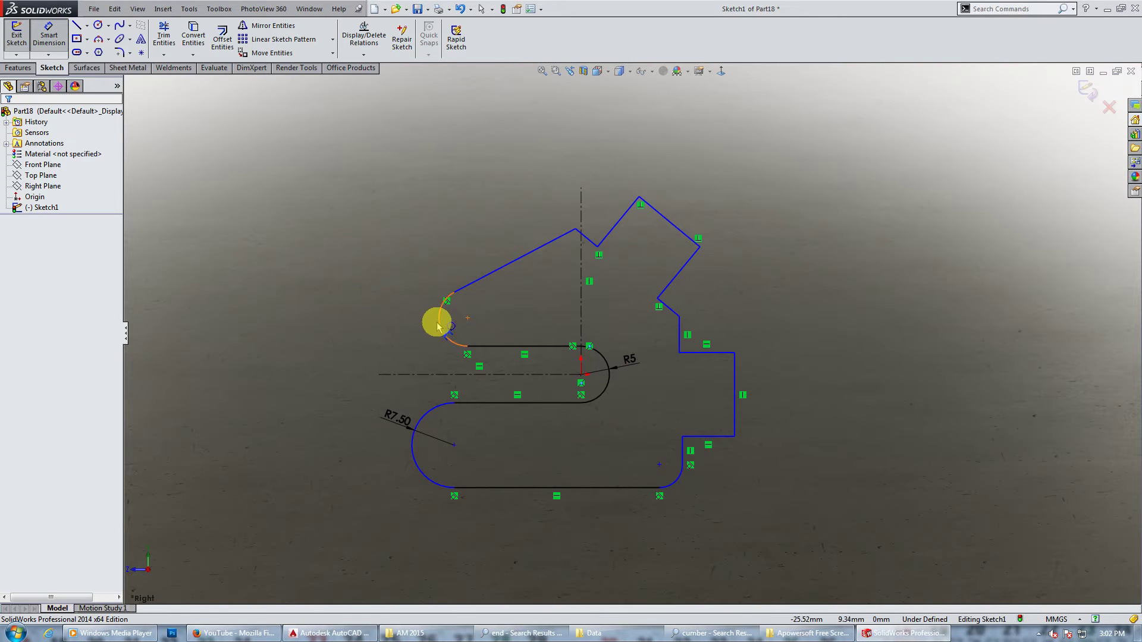
click(437, 326)
click(398, 332)
text(8)
key(Return)
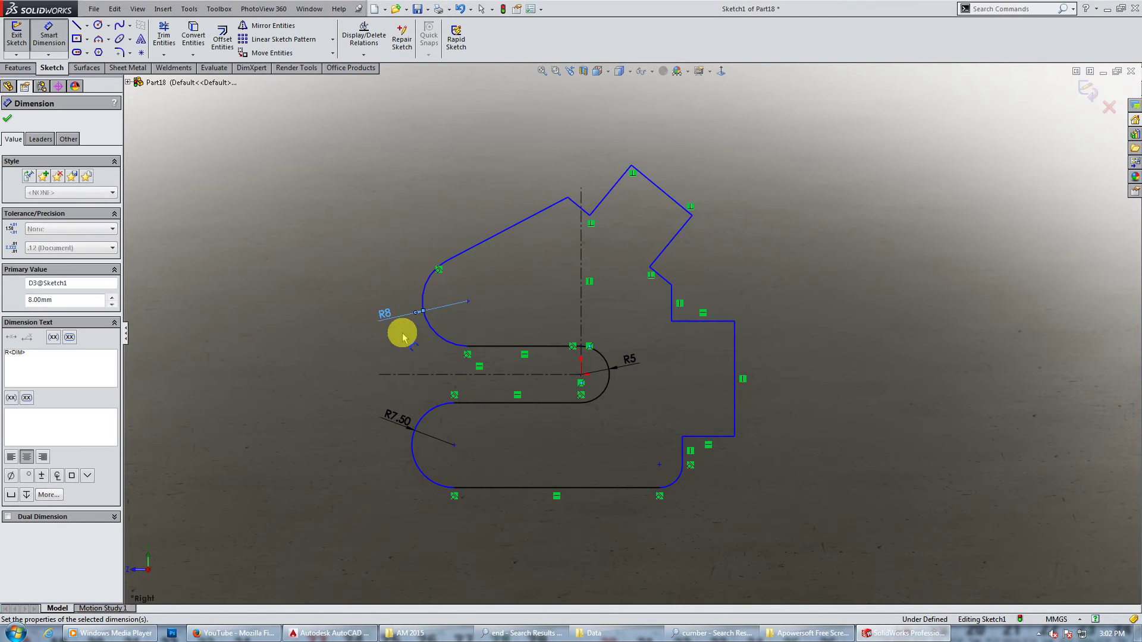
Set both arc-centre distances from the vertical centerline to 28.
click(581, 375)
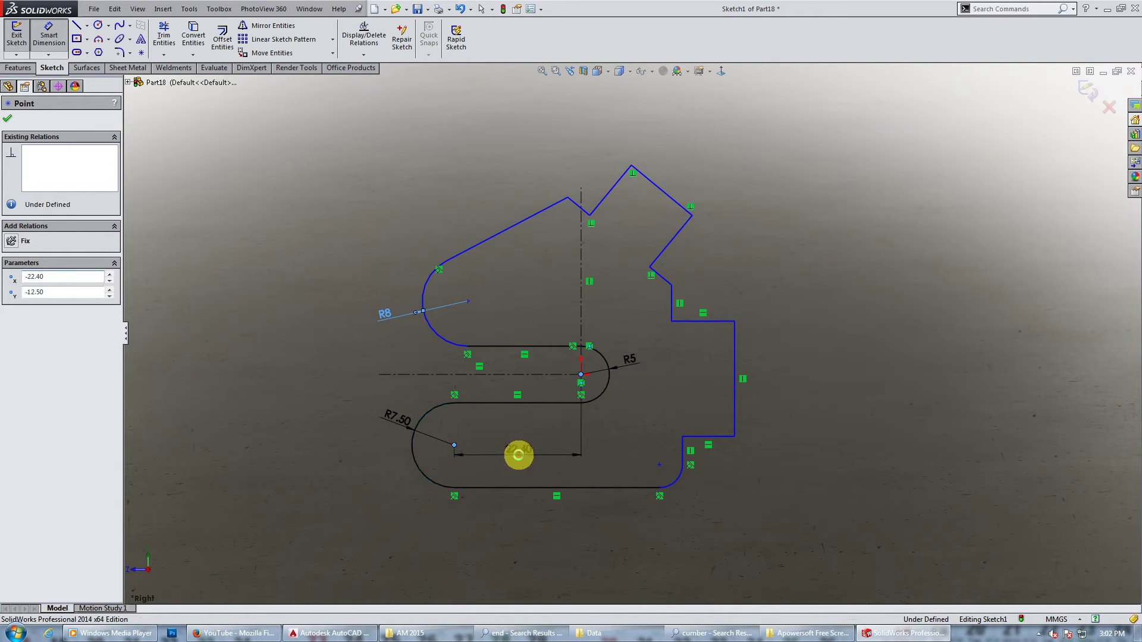
click(520, 457)
text(28)
key(Return)
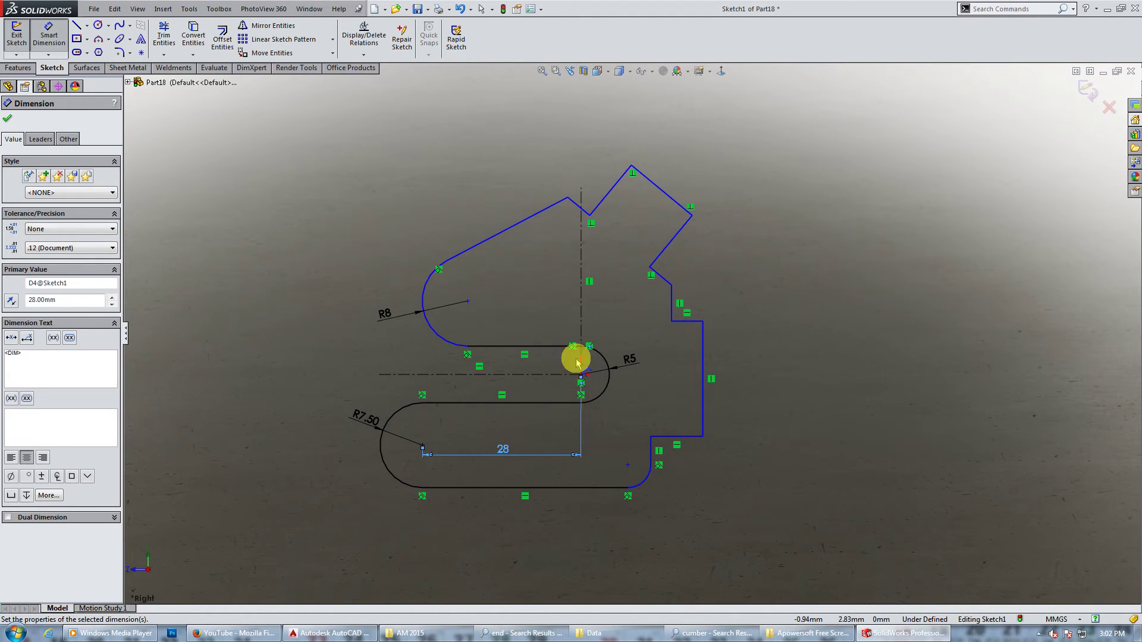
click(468, 301)
click(581, 374)
click(531, 274)
text(28)
key(Return)
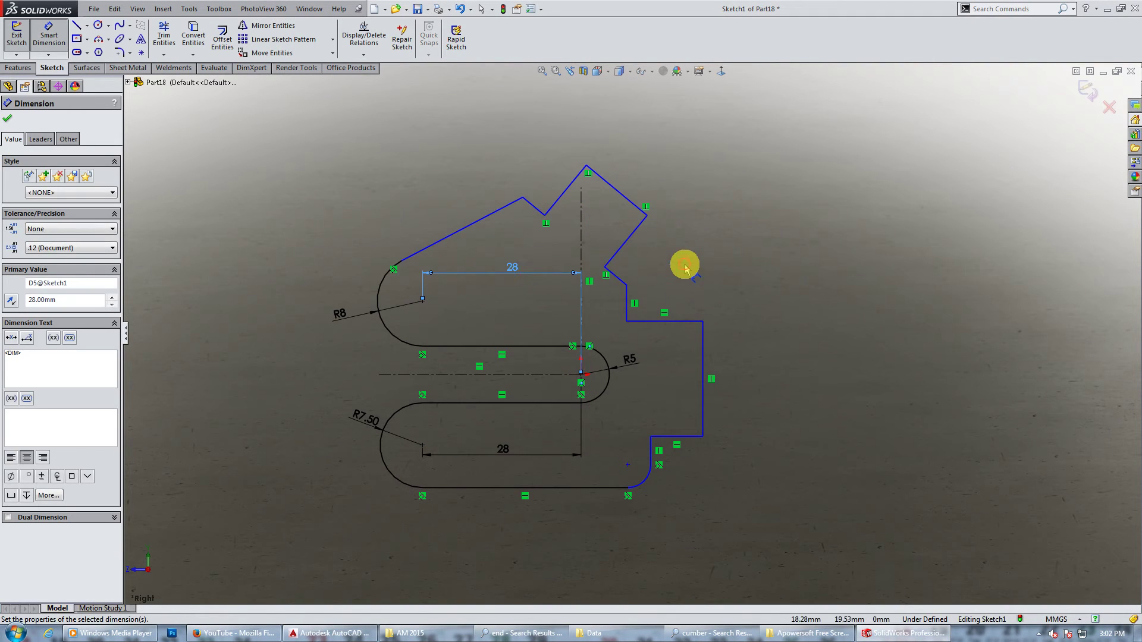
key(Escape)
scroll(612, 208, down, 3)
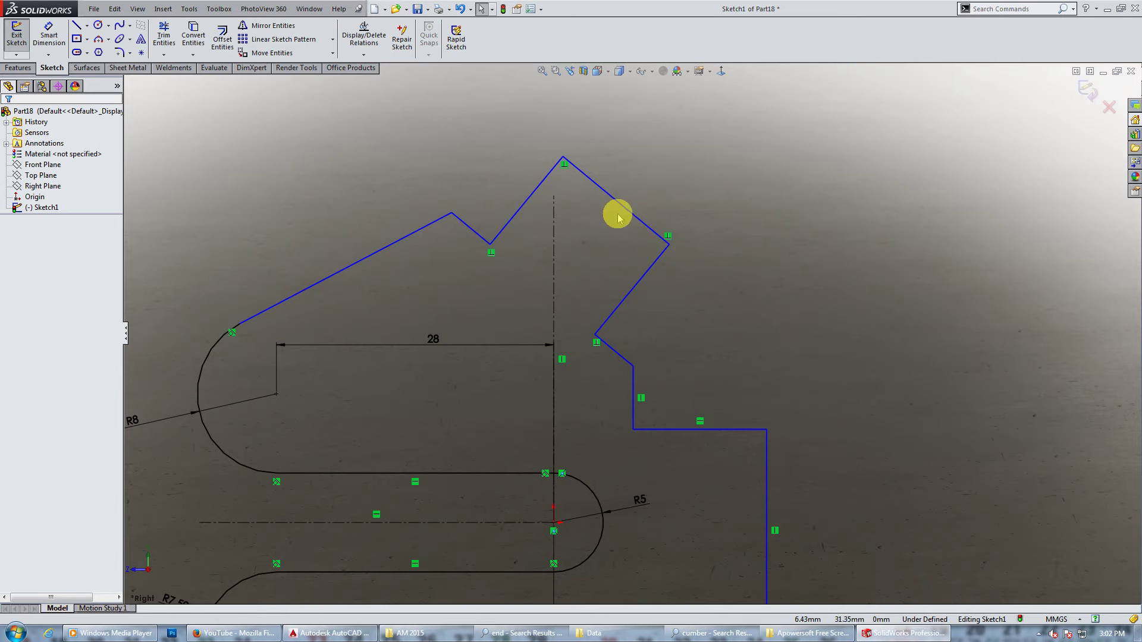
Drag the right vertical edge outward and reposition the upper slanted line and notch vertices.
scroll(603, 211, up, 3)
scroll(747, 494, down, 2)
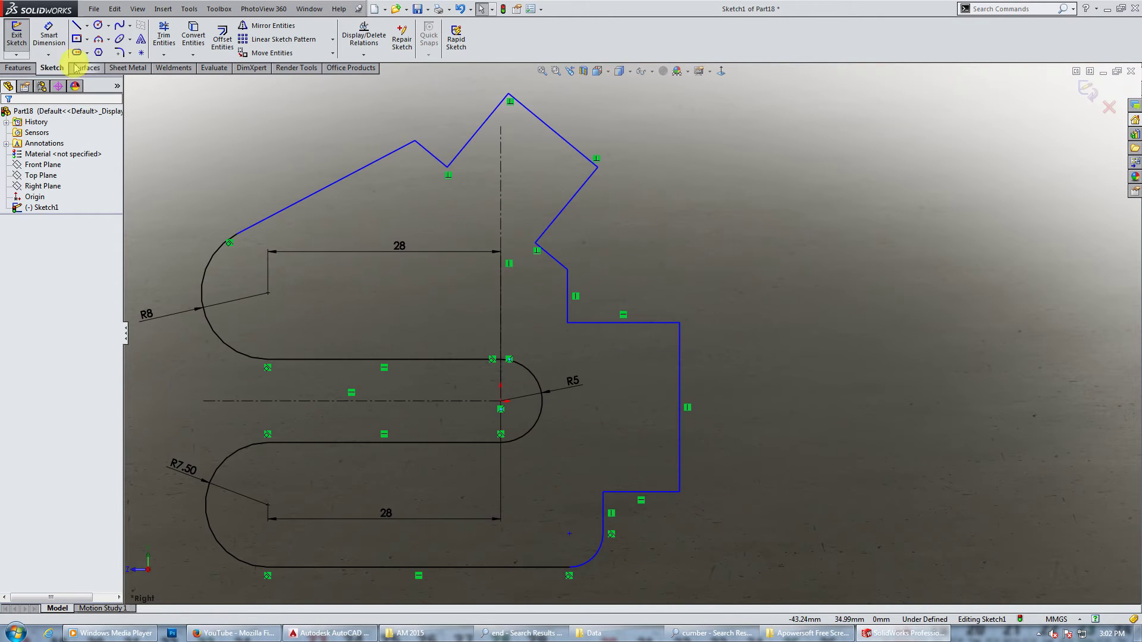
drag(683, 370, 779, 369)
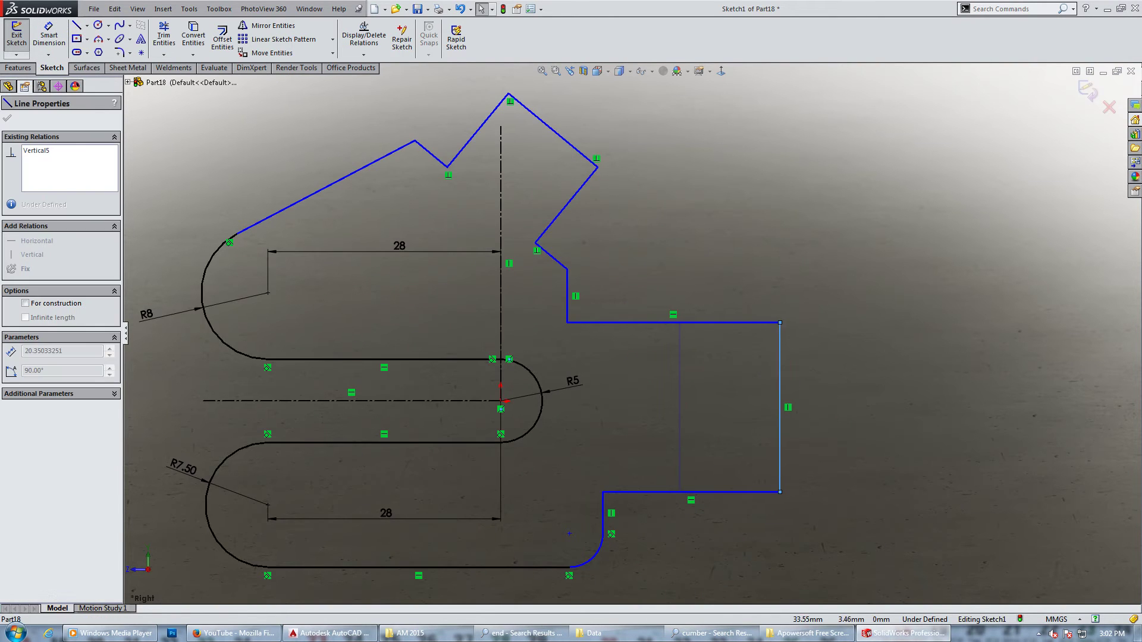
drag(556, 136, 612, 123)
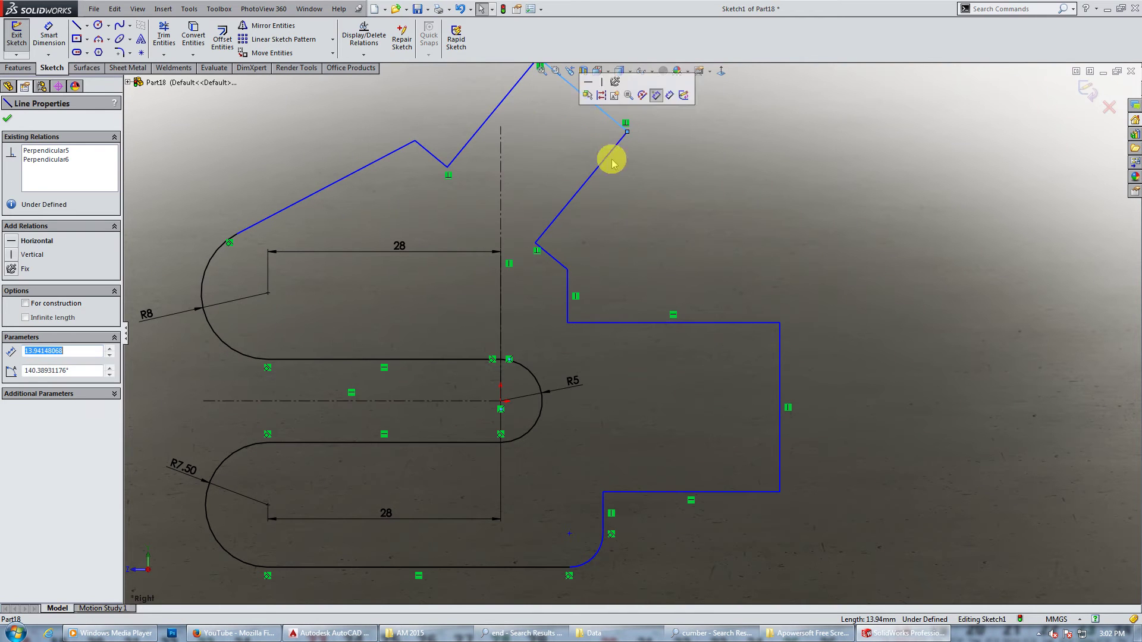
drag(568, 273, 638, 273)
drag(447, 168, 521, 153)
drag(564, 211, 603, 209)
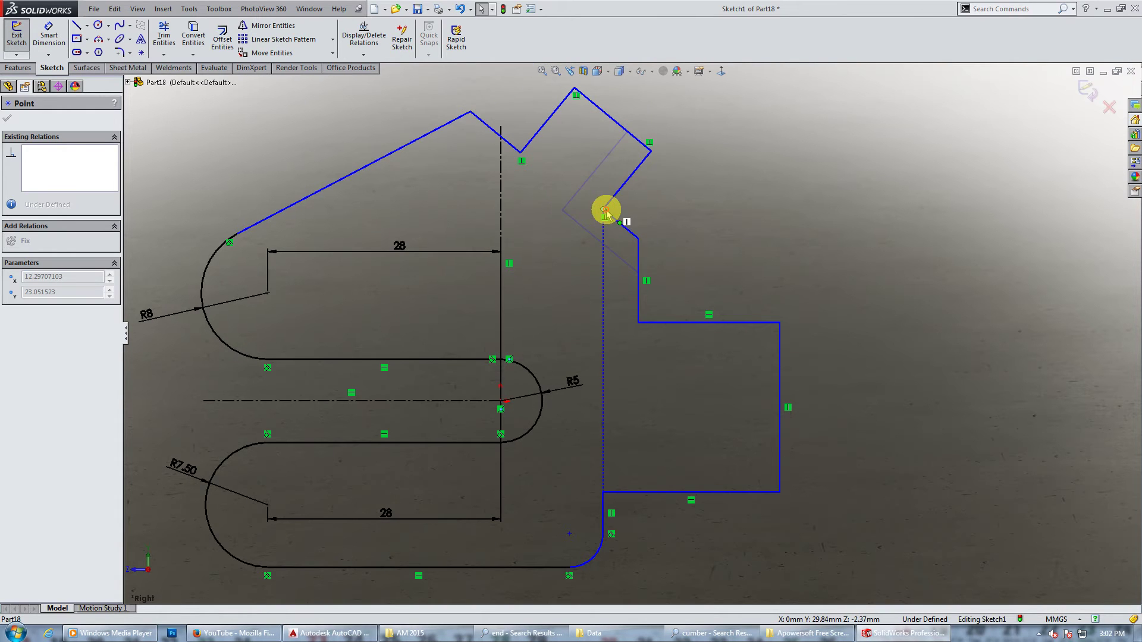
click(659, 192)
scroll(684, 223, up, 3)
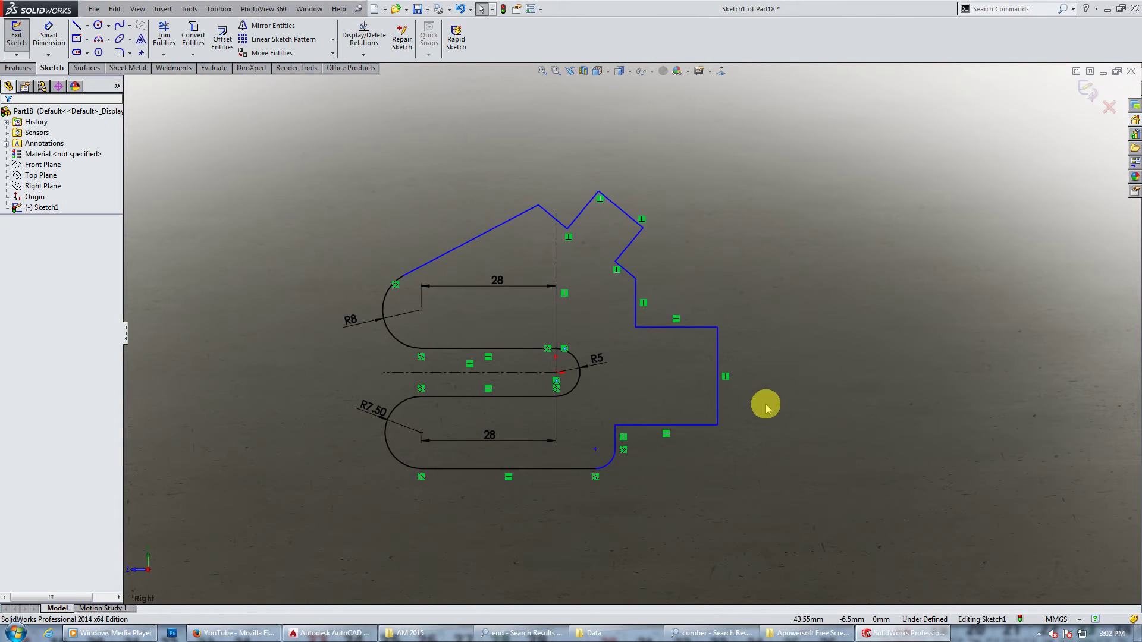
scroll(748, 419, down, 2)
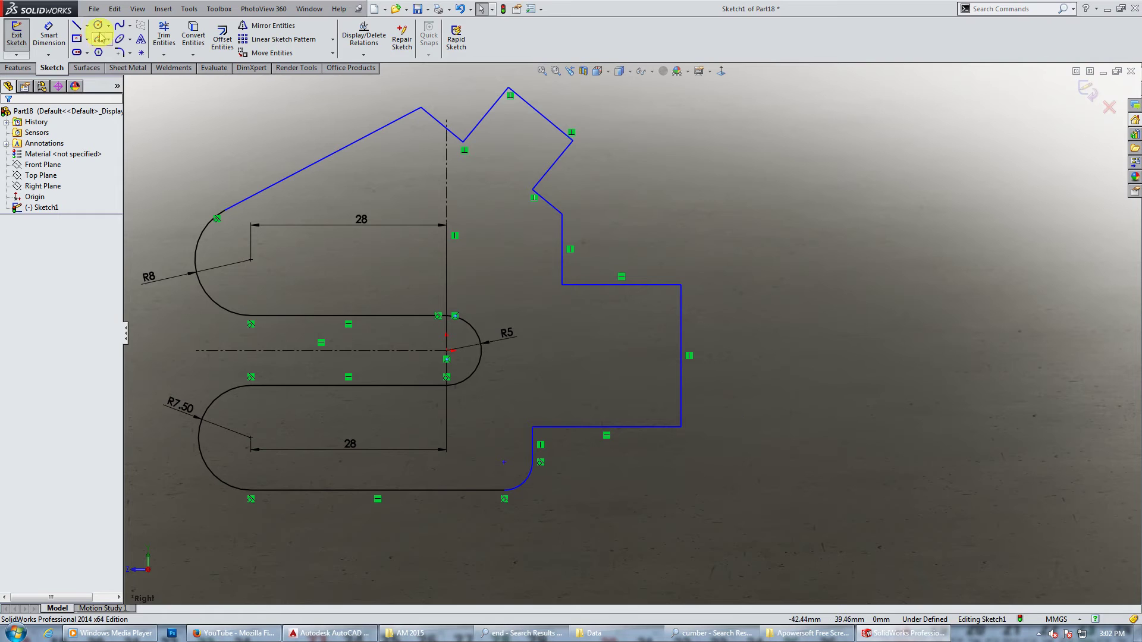
Draw a horizontal construction line across from the right edge.
click(87, 25)
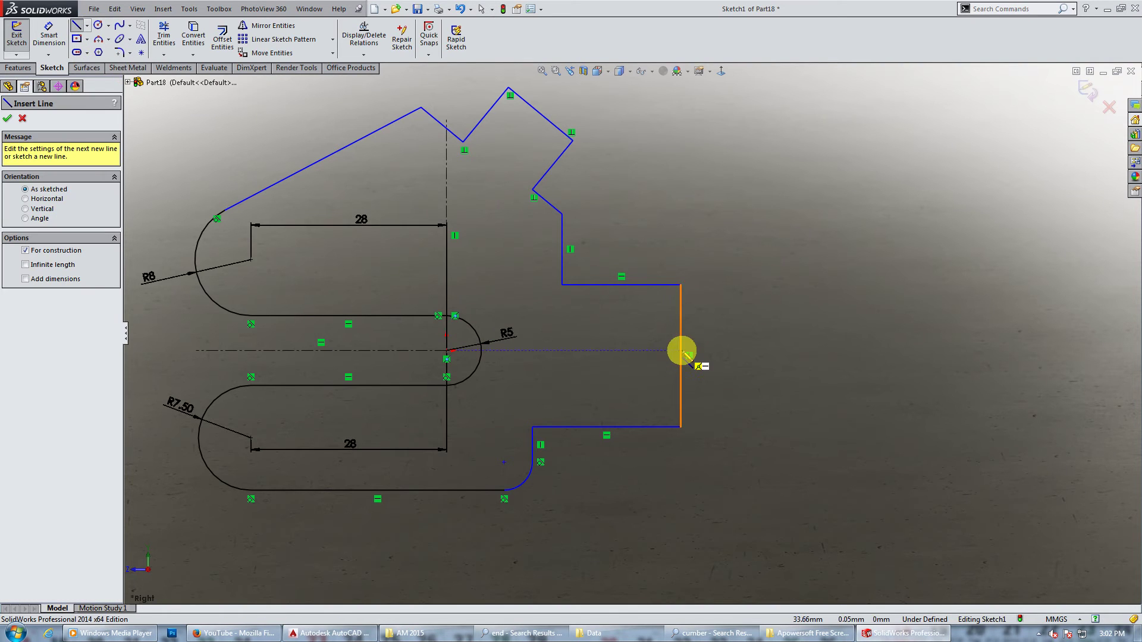
click(680, 356)
click(509, 356)
key(Escape)
Dimension the construction-line offset and set the lower-right horizontal line to 11.
click(49, 35)
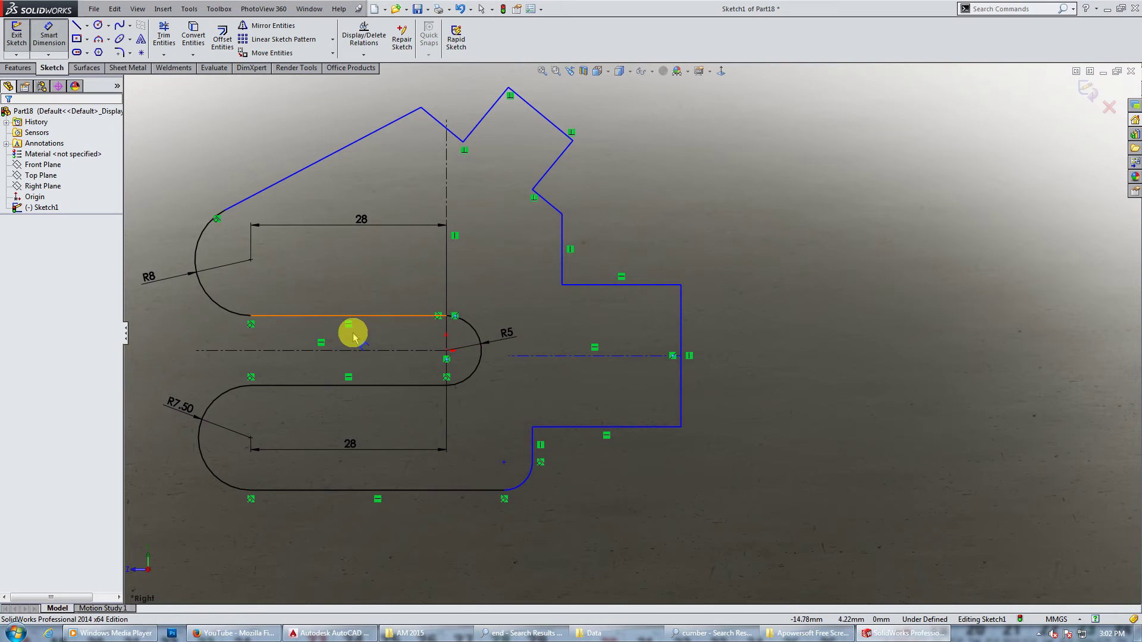
click(375, 351)
click(566, 357)
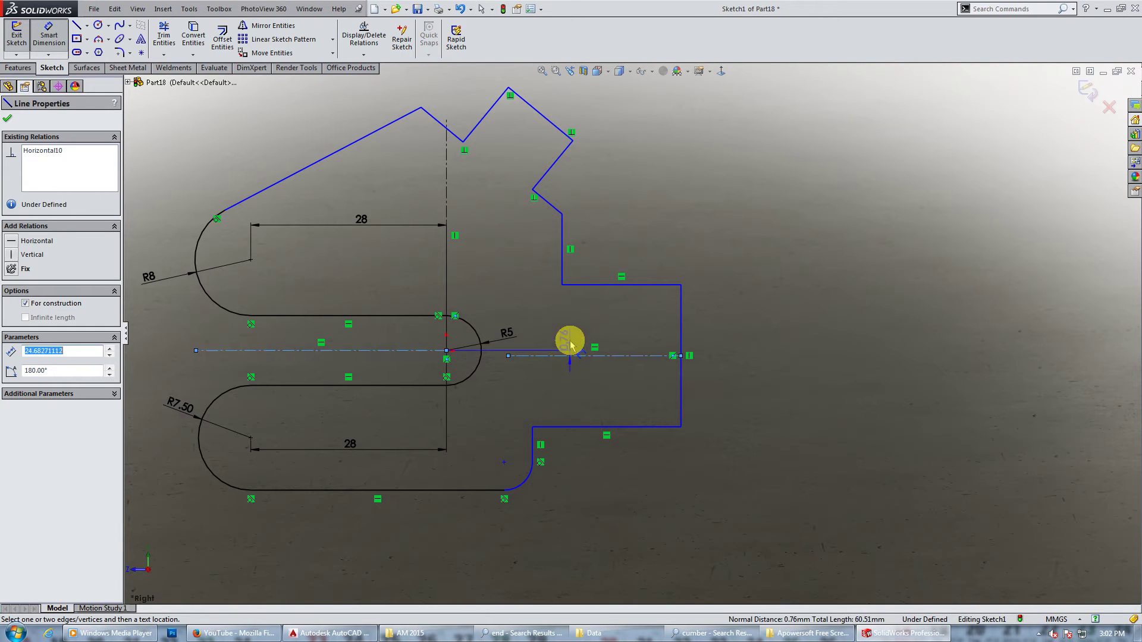
text(1)
key(Return)
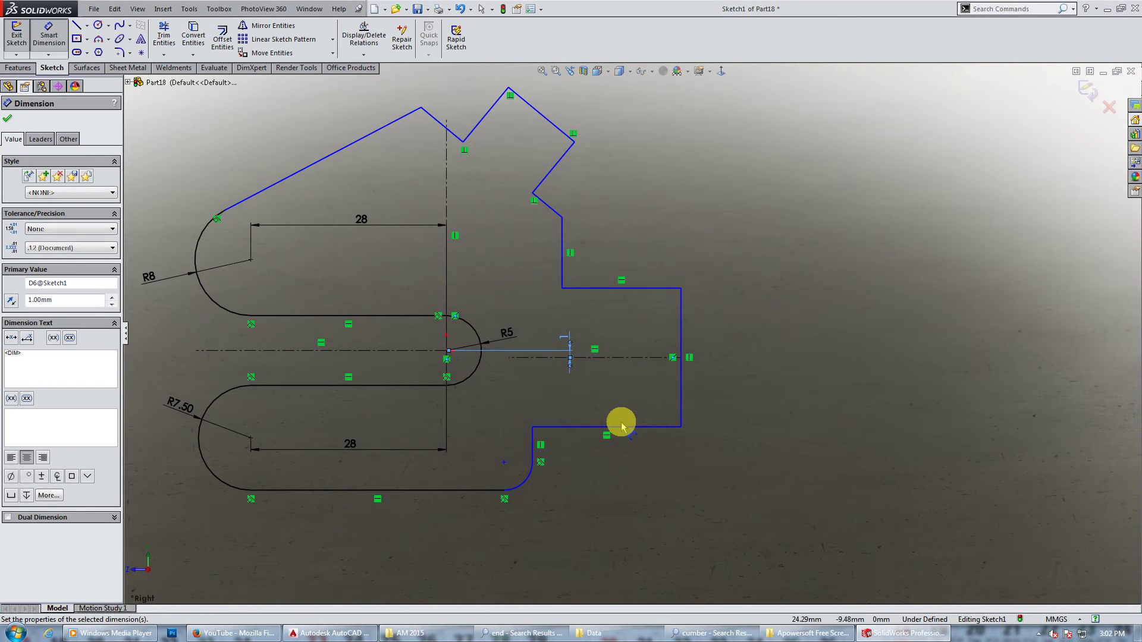
click(621, 428)
text(11)
key(Return)
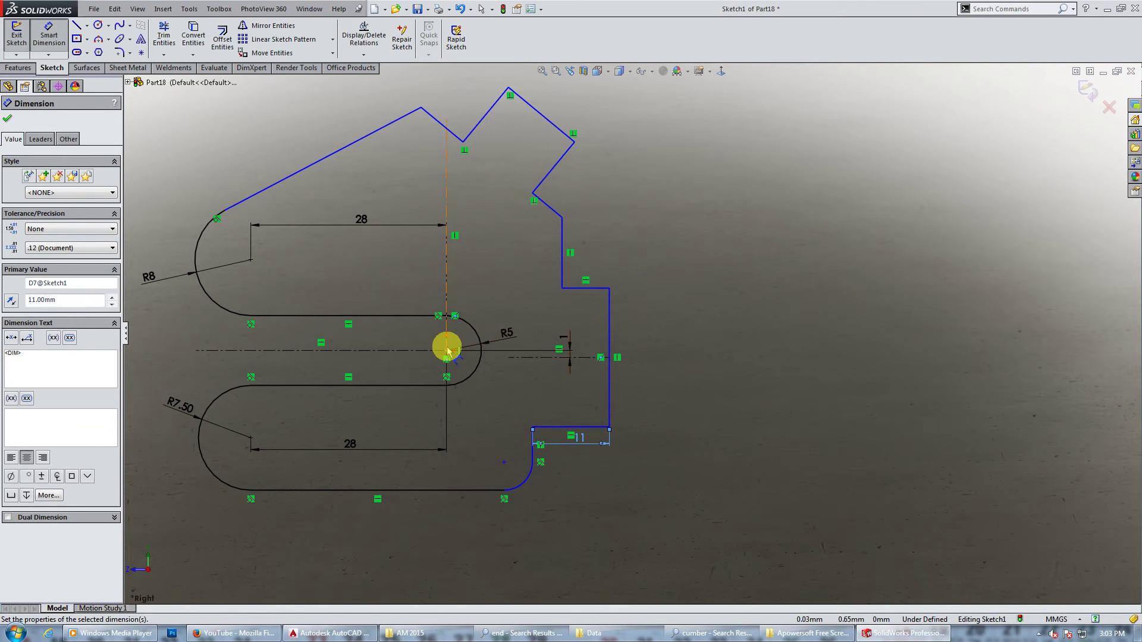
Set the bottom width to 45 and the right vertical edge height to 15.
click(446, 352)
click(608, 387)
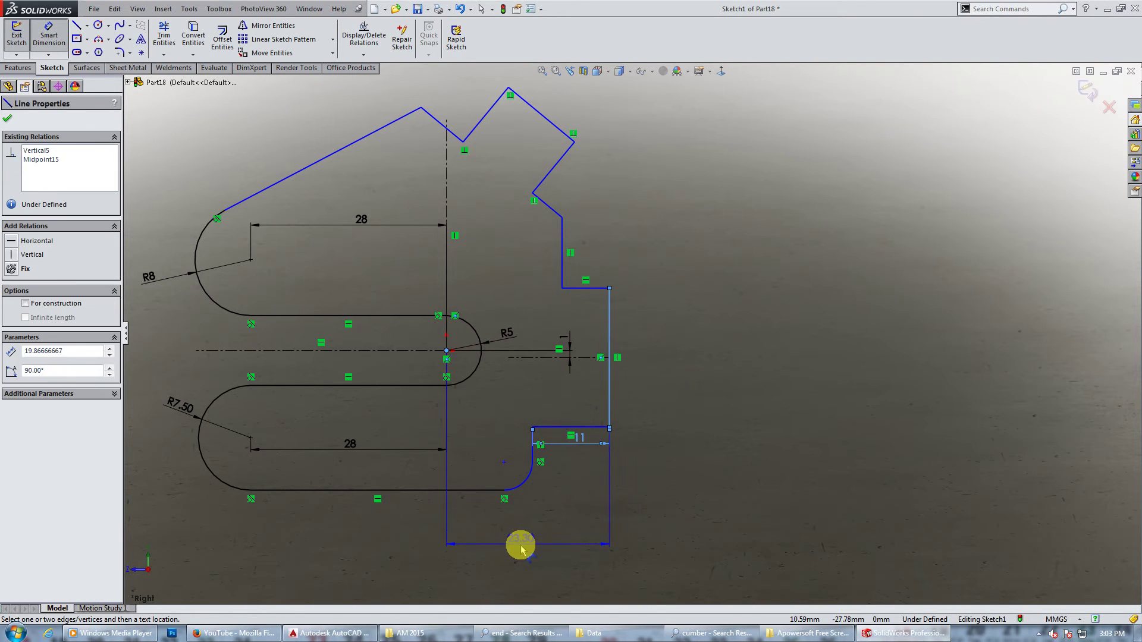
click(525, 543)
text(45)
key(Return)
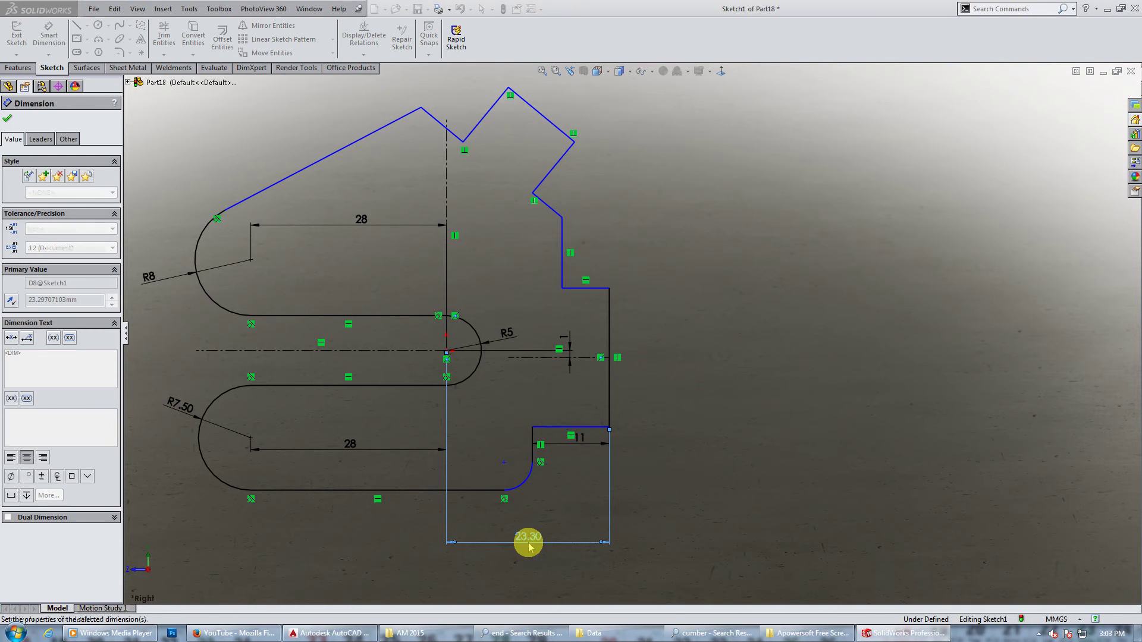
click(814, 455)
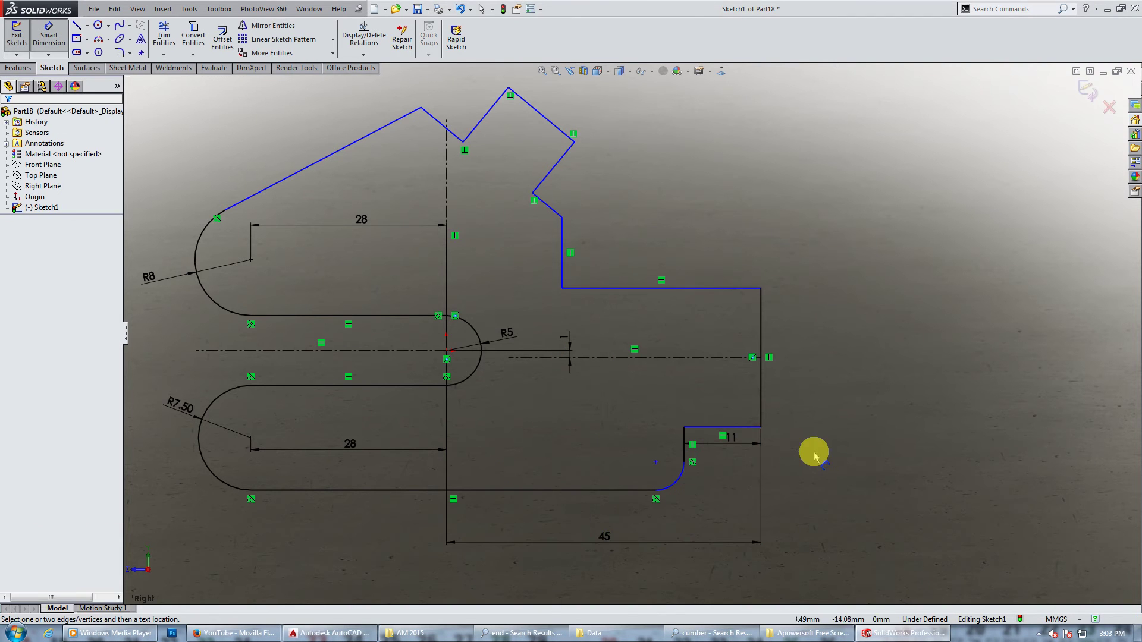
click(763, 340)
text(15)
key(Return)
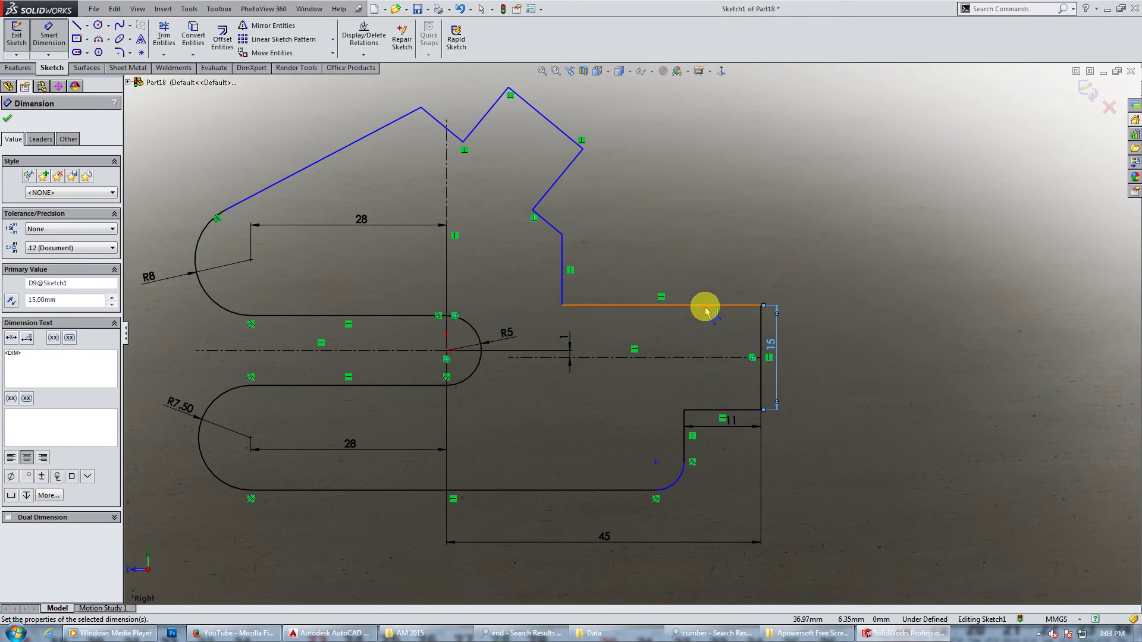
Undo the 11 ledge dimension and delete the stray 28.47 dimension.
click(702, 305)
text(11)
key(Return)
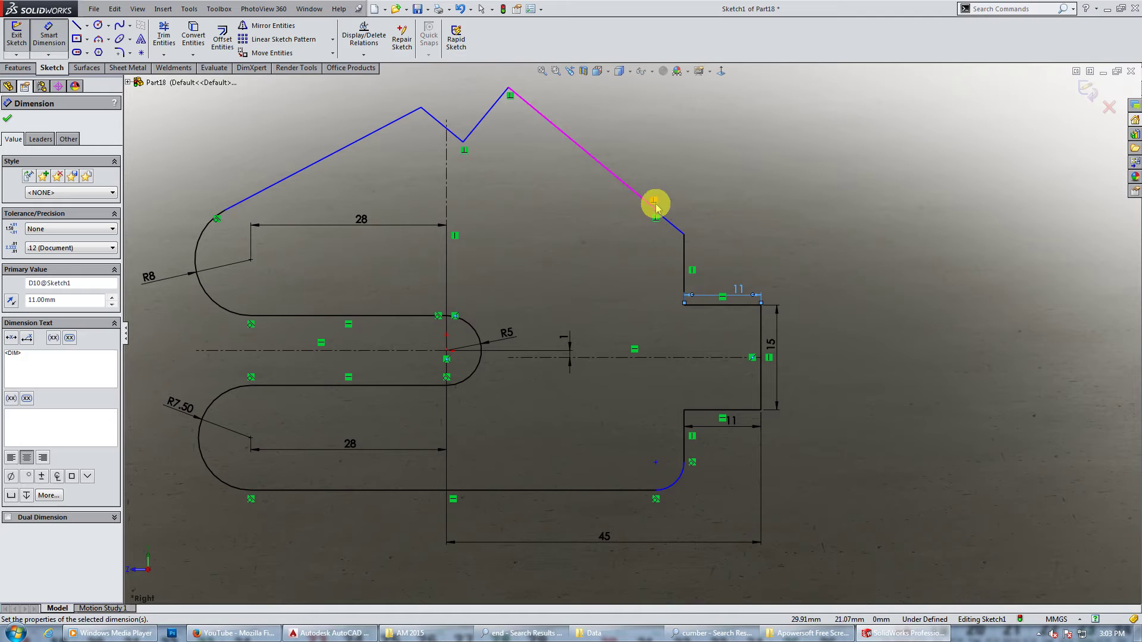
click(656, 209)
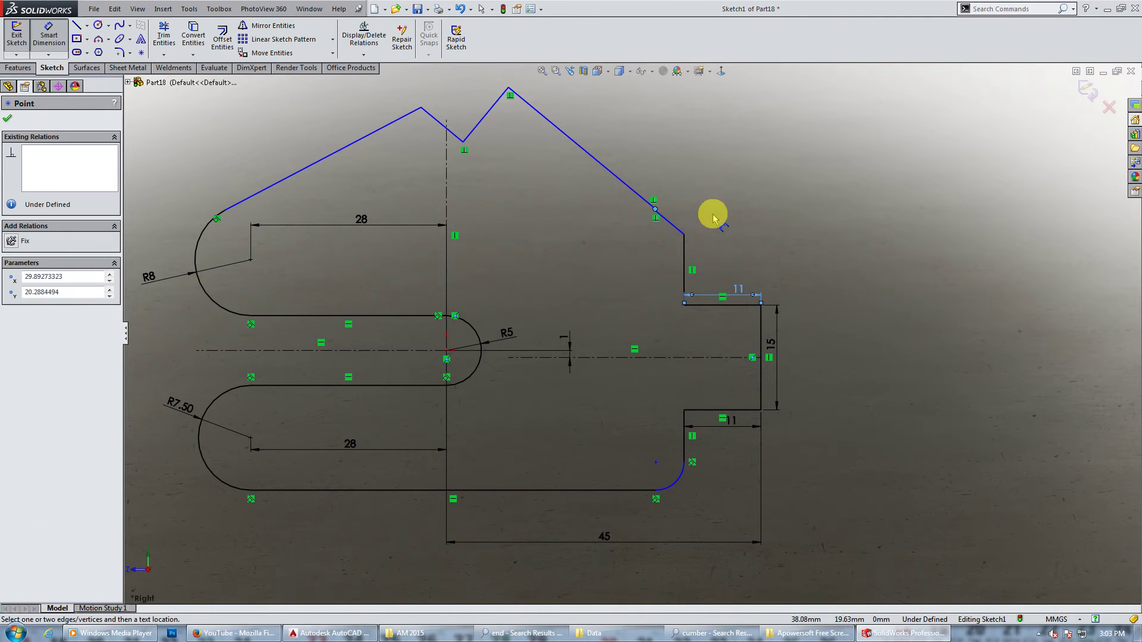
key(ctrl+z)
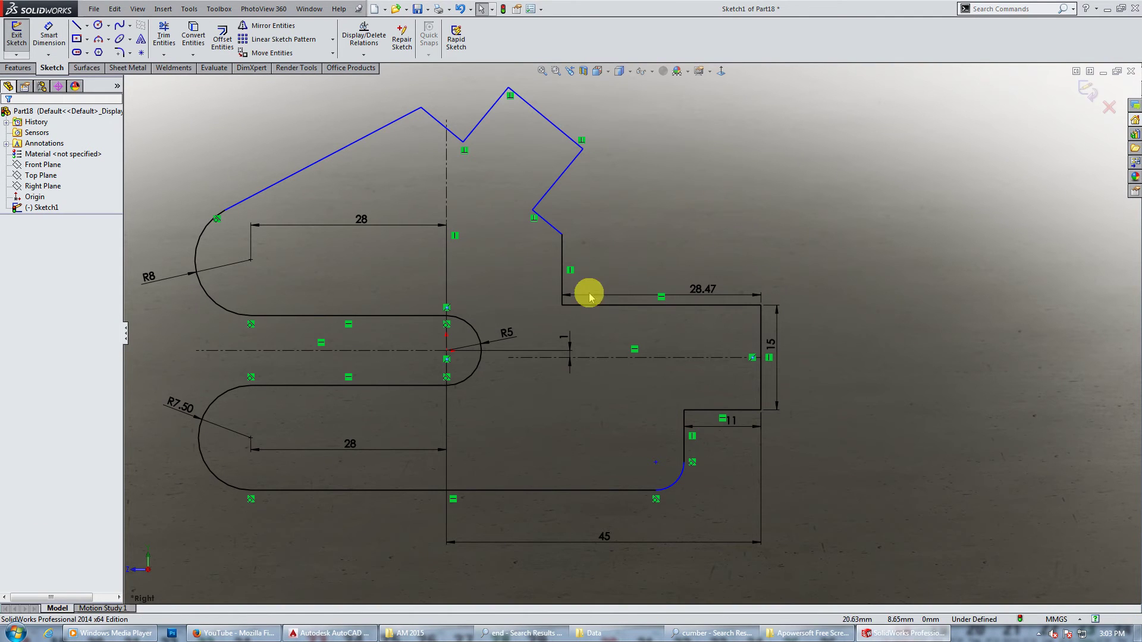
click(563, 306)
click(645, 218)
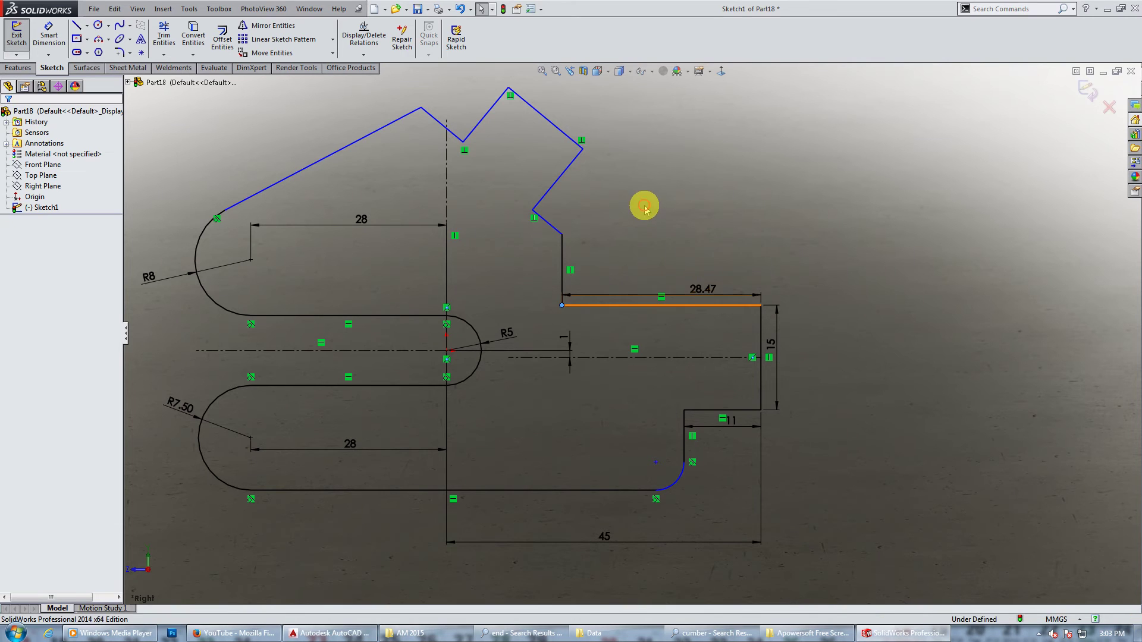
click(705, 290)
key(Delete)
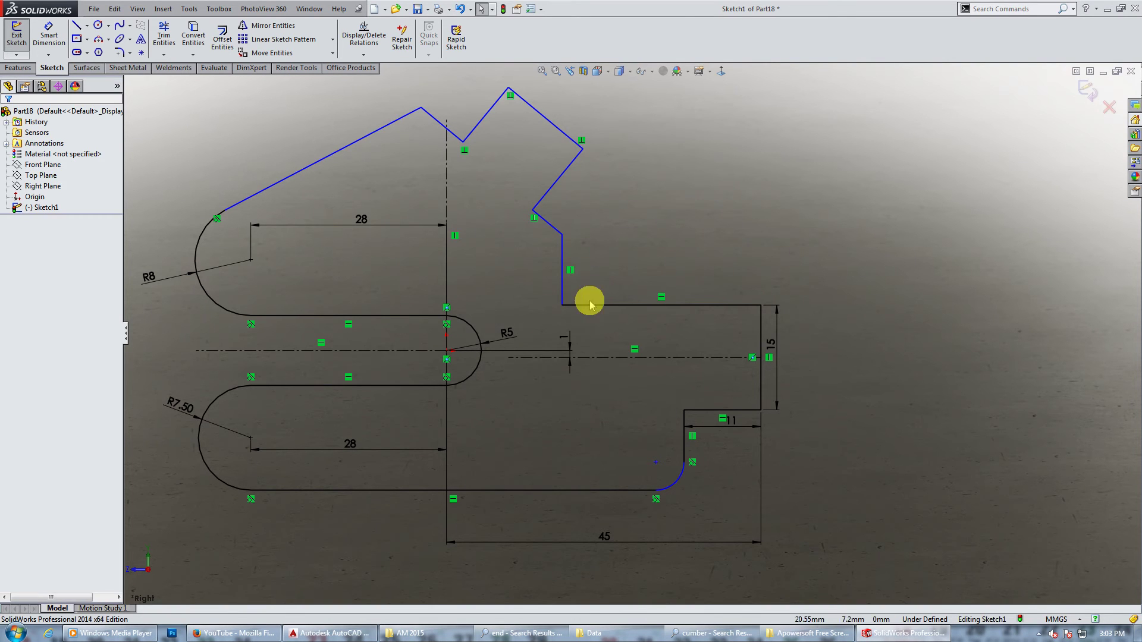
click(568, 306)
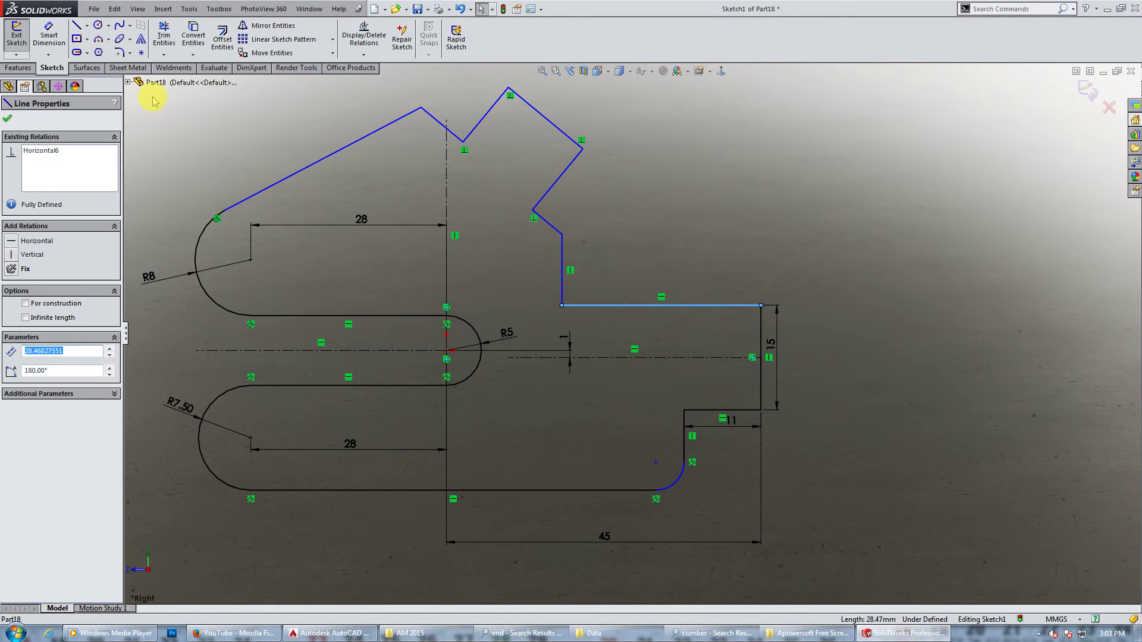
Drag the ledge end, notch edge and slanted zigzag rightward to shorten the upper ledge.
drag(563, 306, 609, 289)
drag(533, 212, 593, 214)
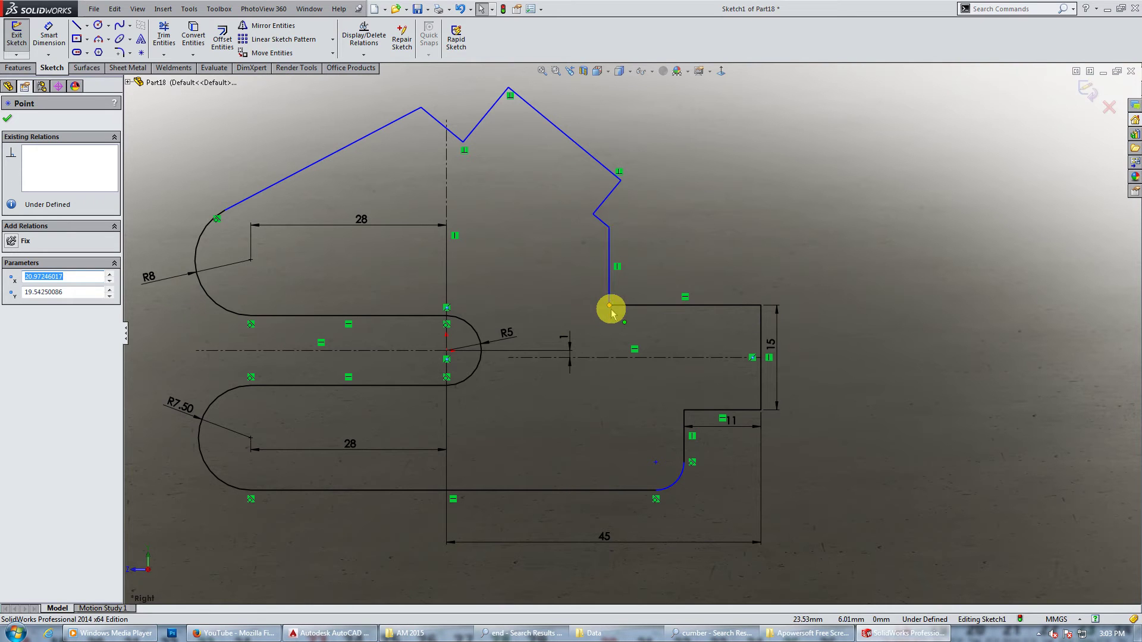
drag(610, 304, 647, 305)
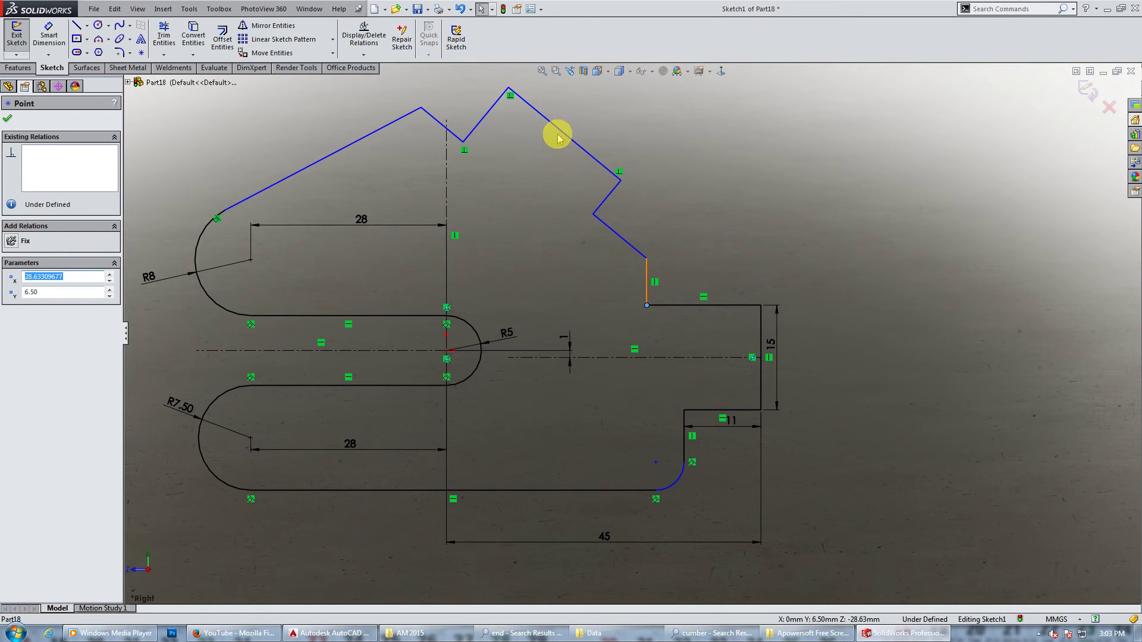
drag(560, 134, 613, 123)
click(695, 214)
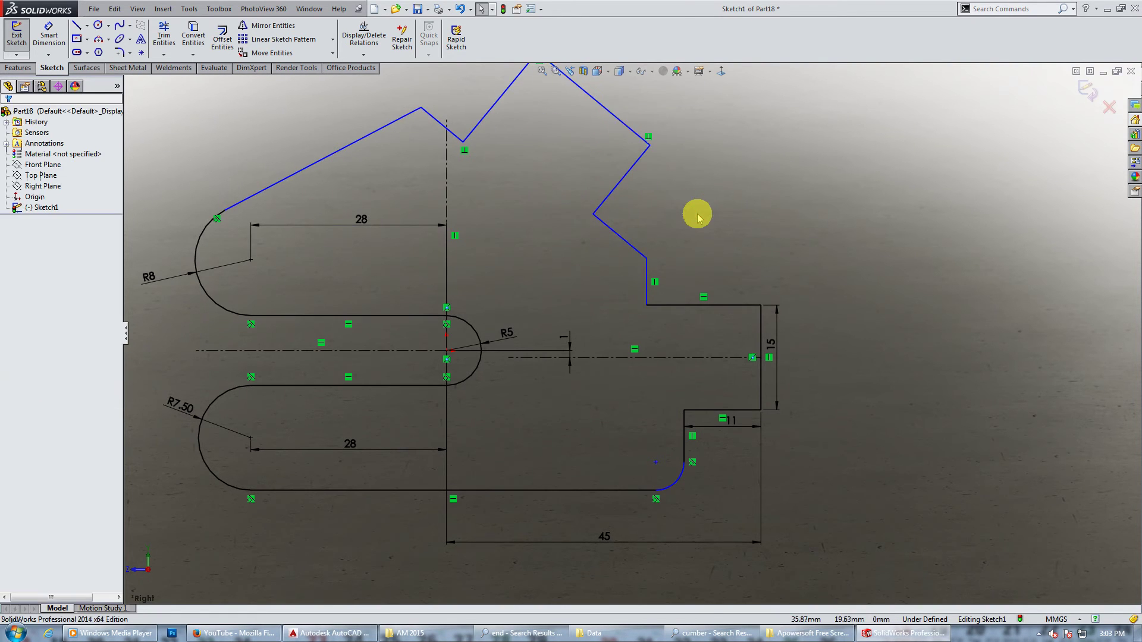
scroll(668, 173, up, 2)
scroll(670, 116, down, 1)
click(88, 27)
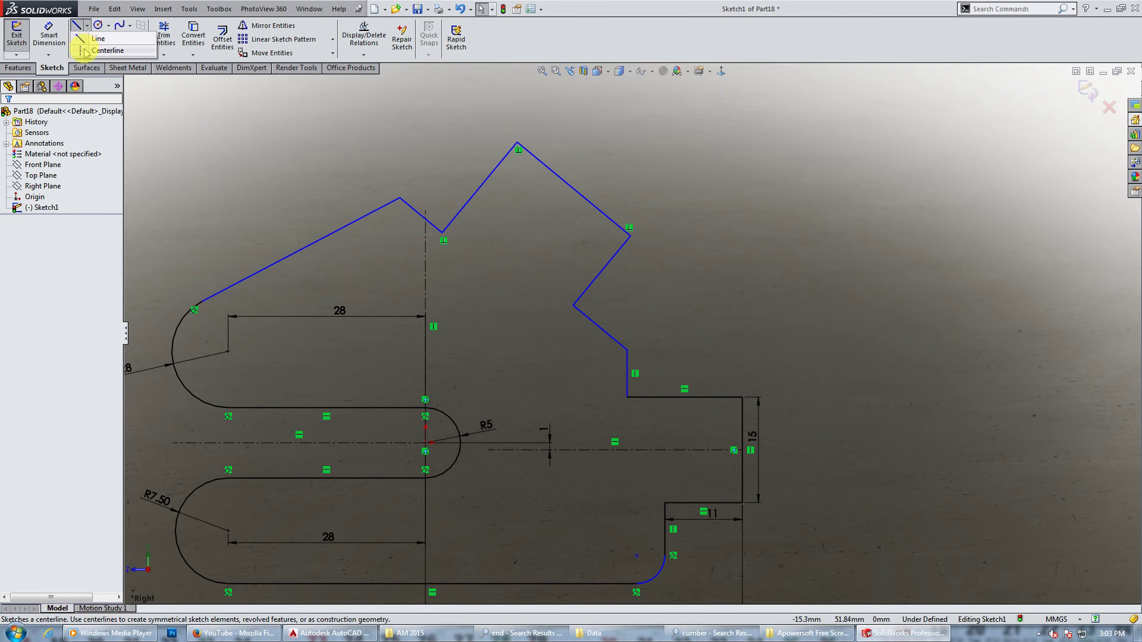
Draw a centerline from the slanted edge down to near the centre arc.
click(105, 56)
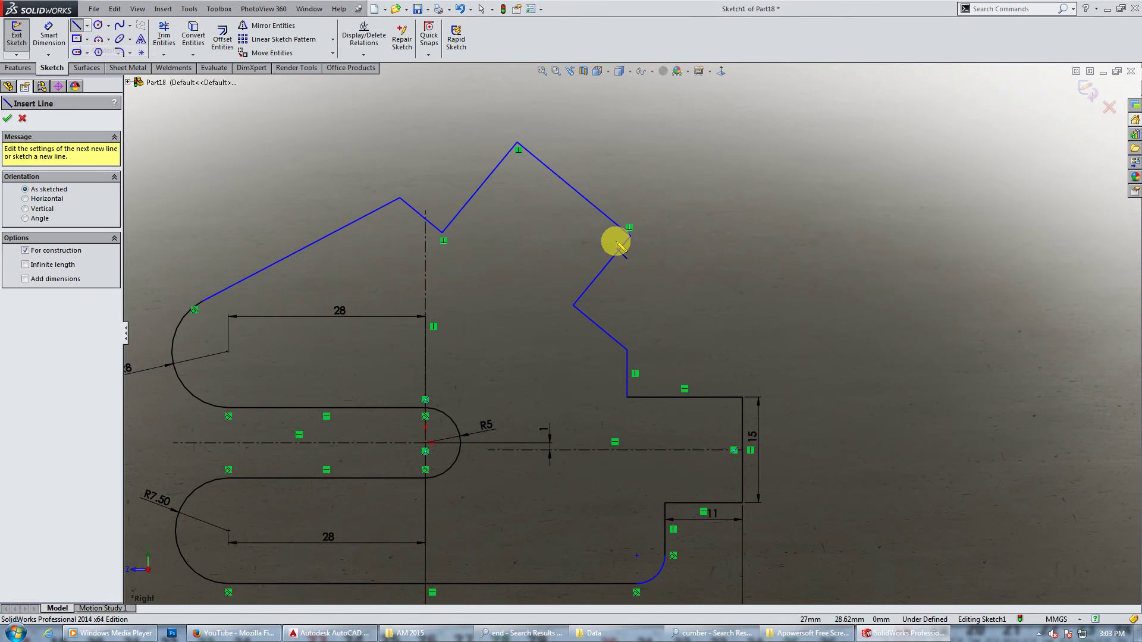
click(574, 189)
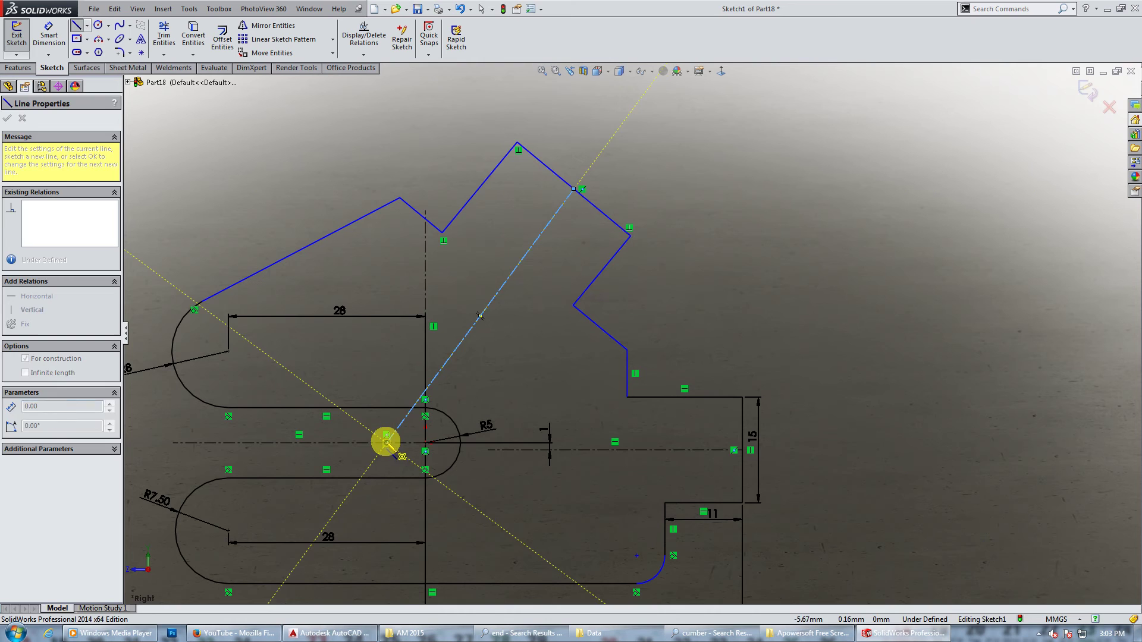
click(386, 443)
key(Escape)
Dimension the centerline's lower end 7.60 horizontally from the arc centre.
click(50, 44)
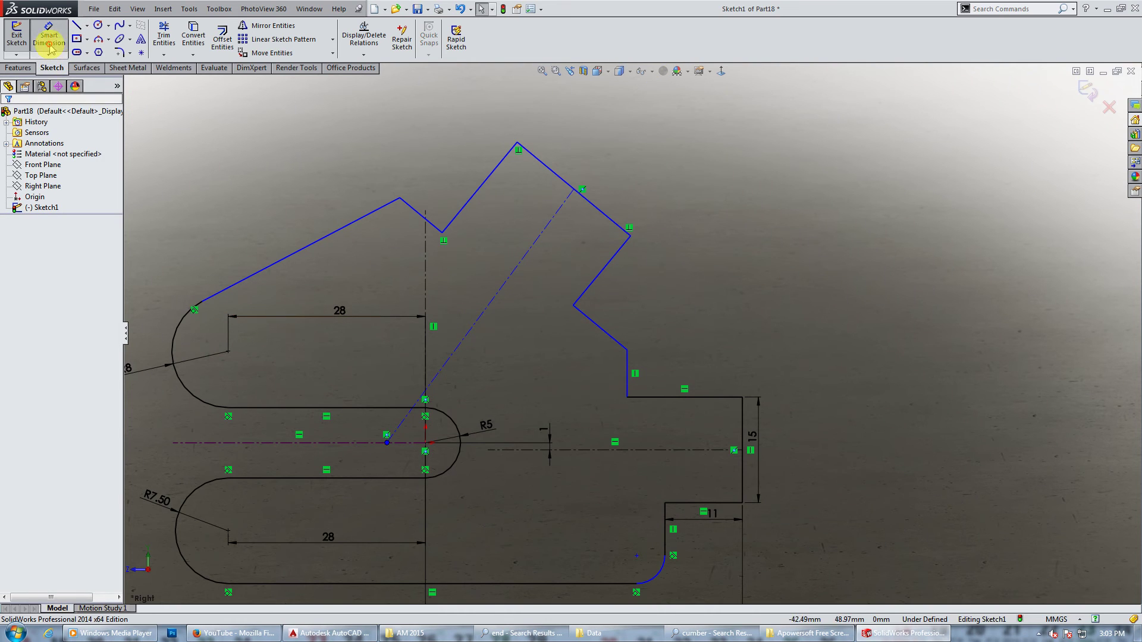
click(387, 443)
click(425, 445)
click(417, 481)
text(7)
key(Return)
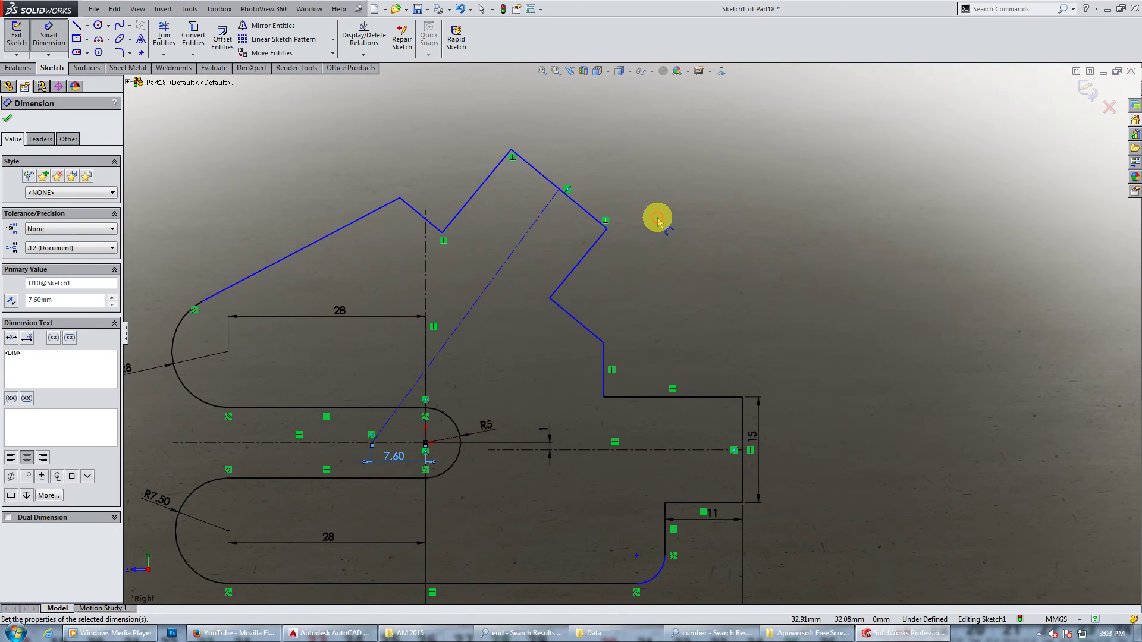
key(Escape)
Make the centerline perpendicular to the upper slanted edge.
click(583, 211)
ctrl+click(545, 214)
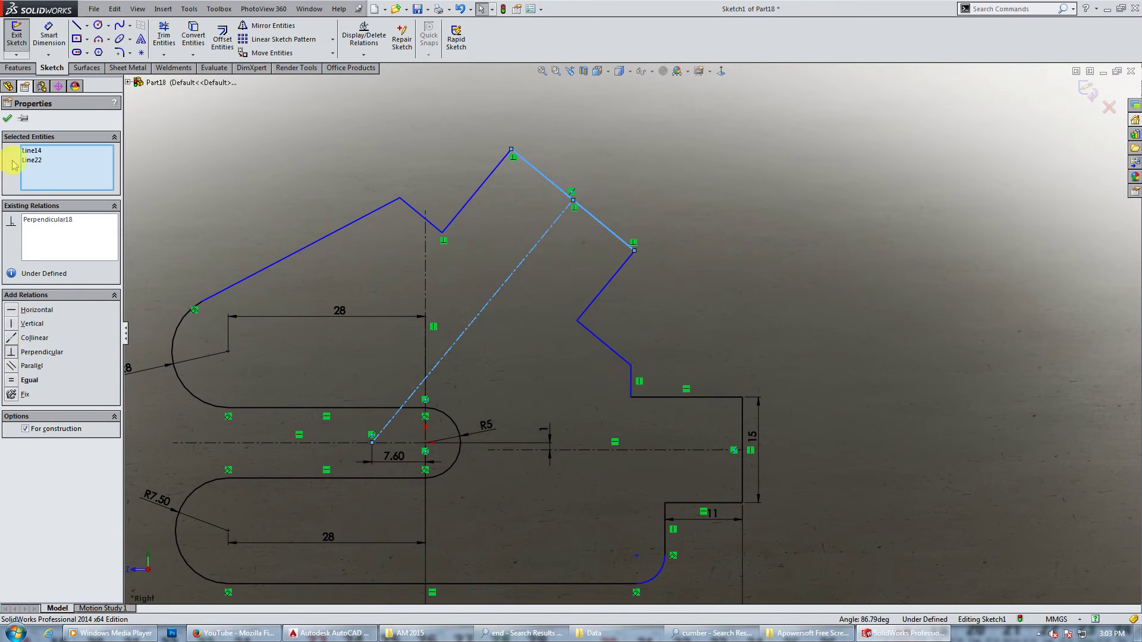
click(7, 119)
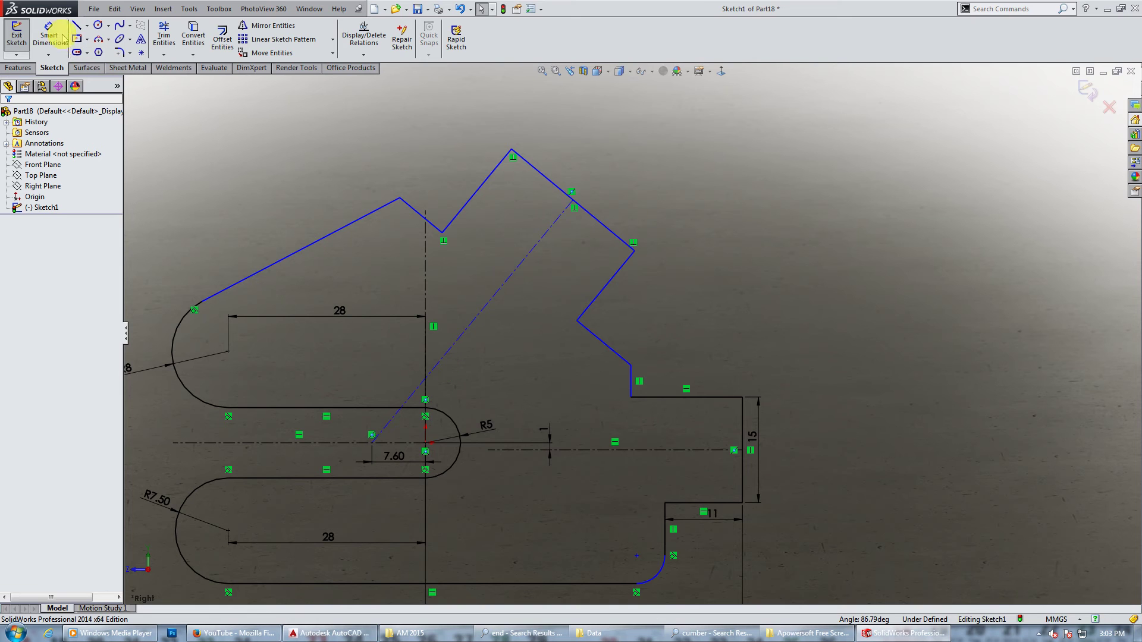
Dimension the centerline at 143° from horizontal and 55 long.
click(49, 35)
click(427, 375)
click(326, 443)
click(352, 386)
text(143)
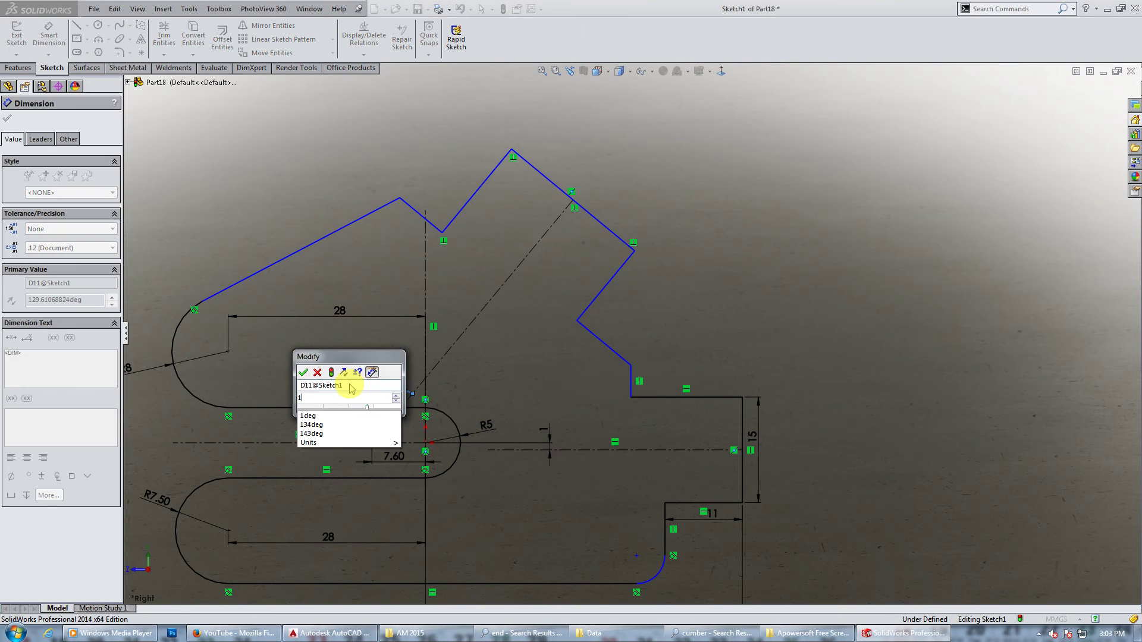
key(Return)
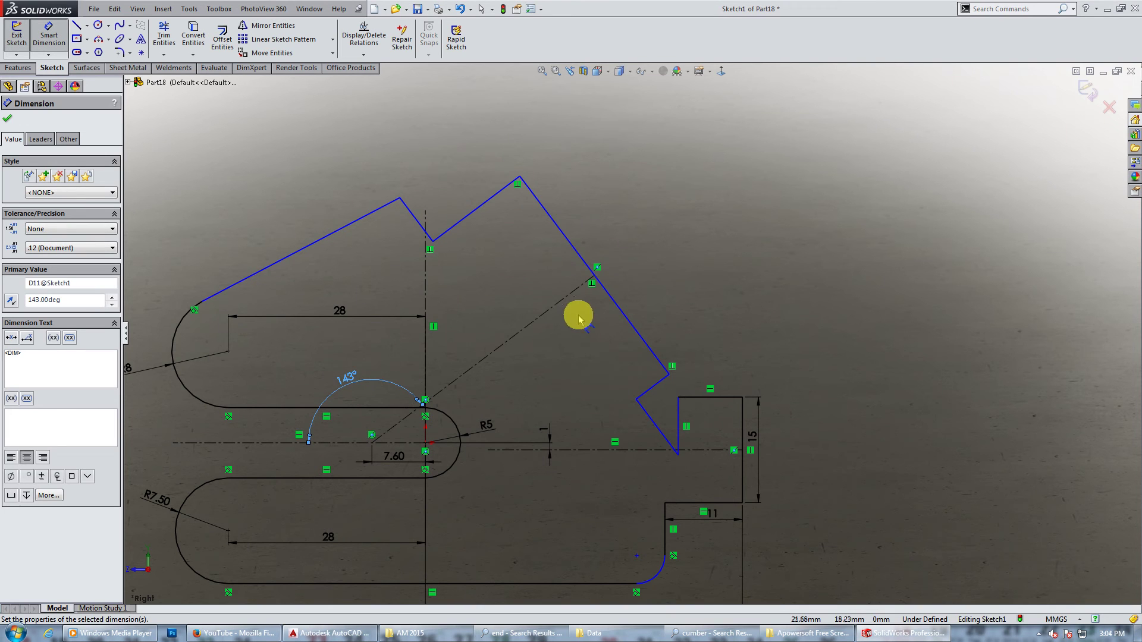
click(559, 303)
click(531, 289)
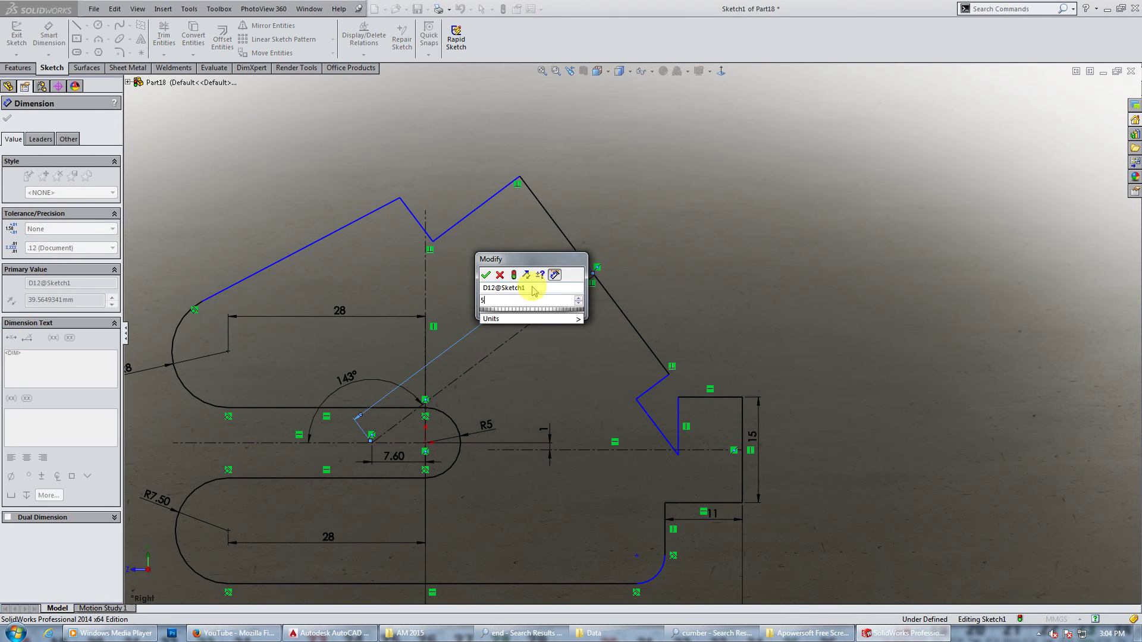
text(55)
key(Return)
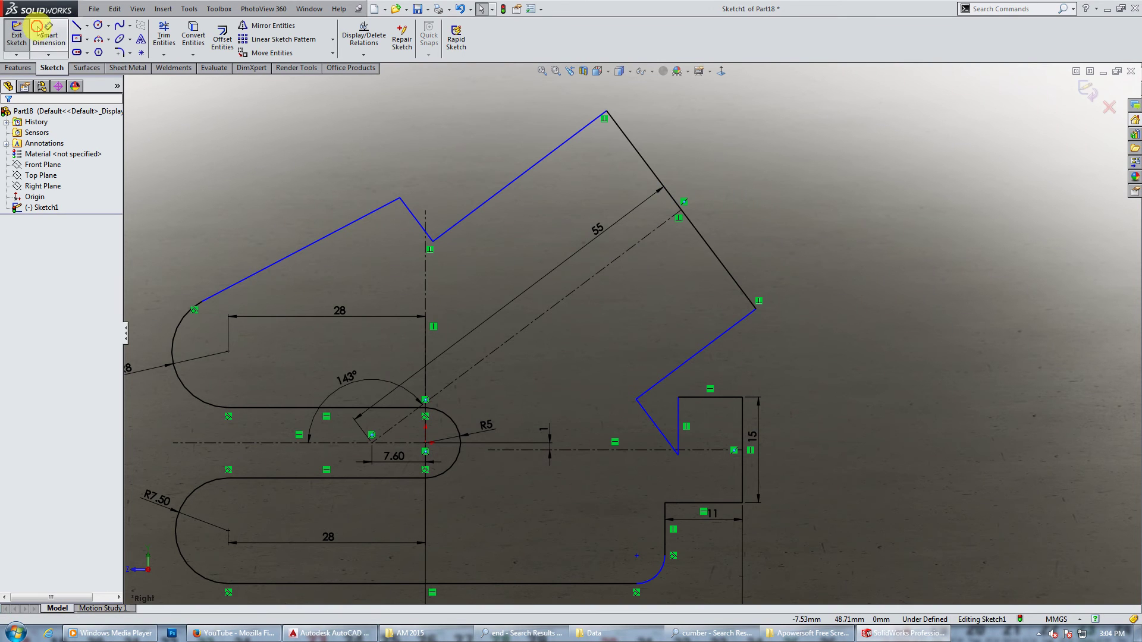
Set the slanted end edge of the arm to a width of 15.
click(48, 36)
click(653, 171)
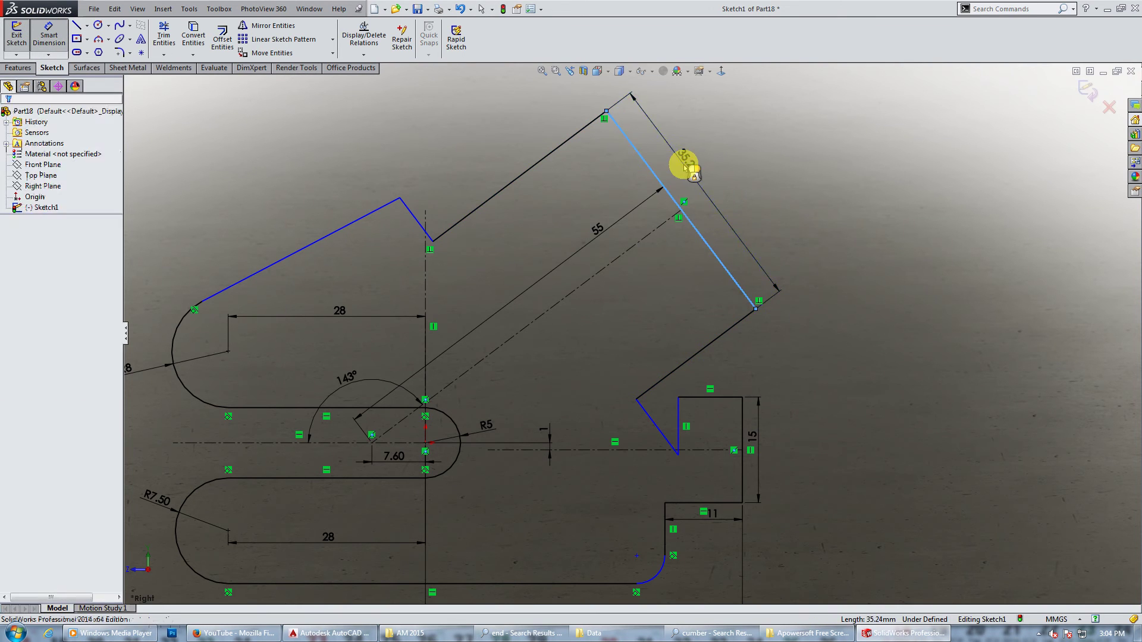
click(683, 164)
text(15)
key(Return)
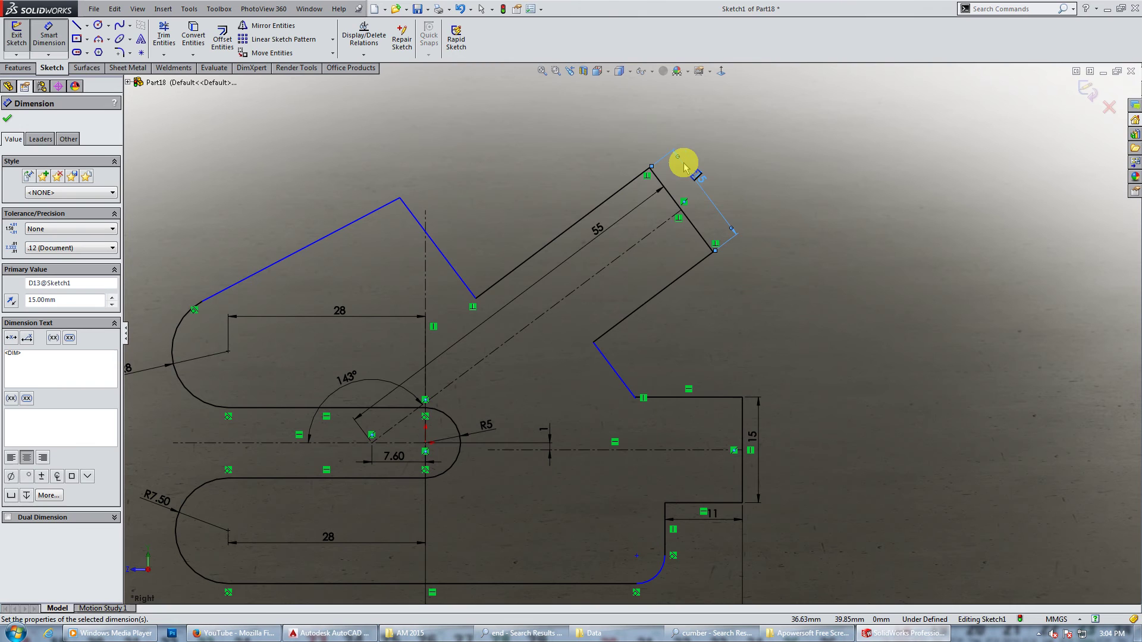
Set the edge below the arm, the short slanted edge and the horizontal notch line to 11 each.
click(652, 302)
text(11)
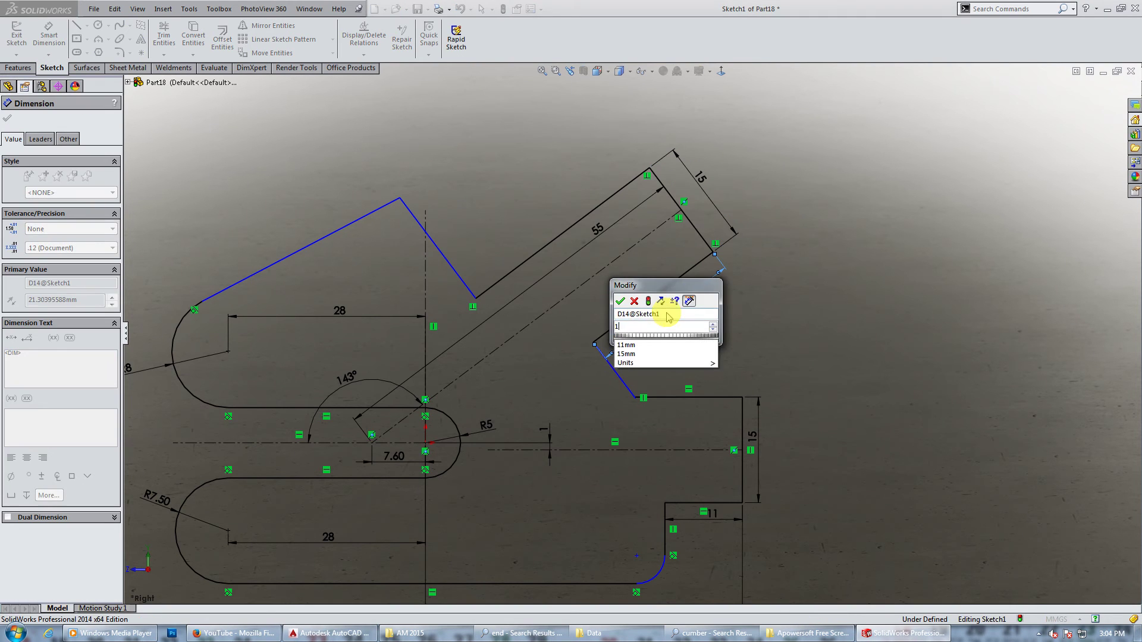
key(Return)
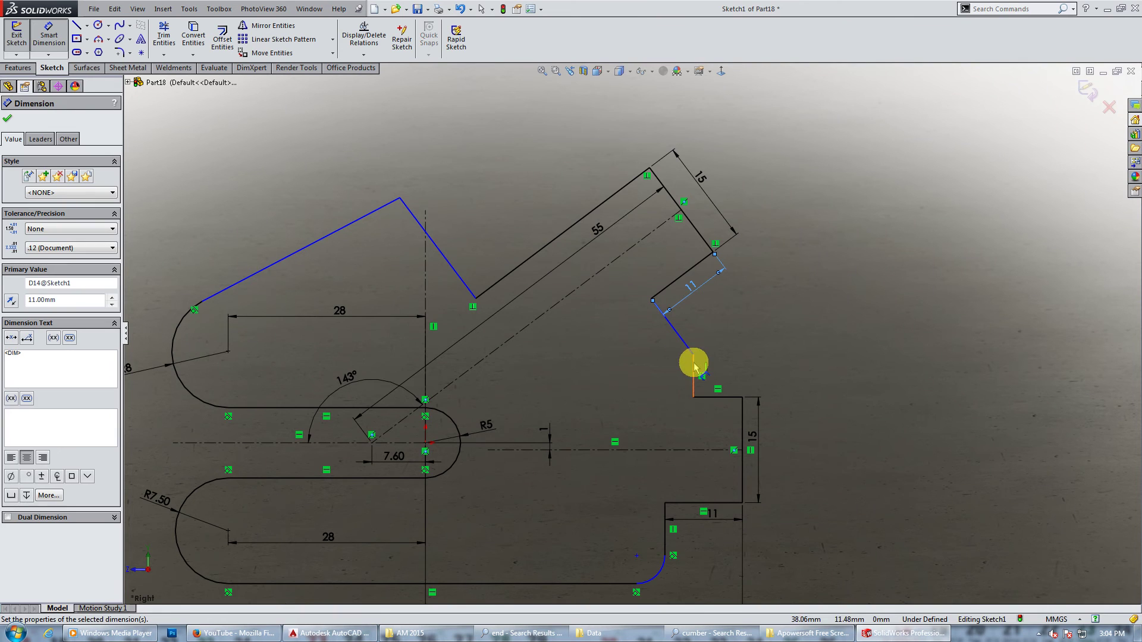
click(694, 364)
text(1)
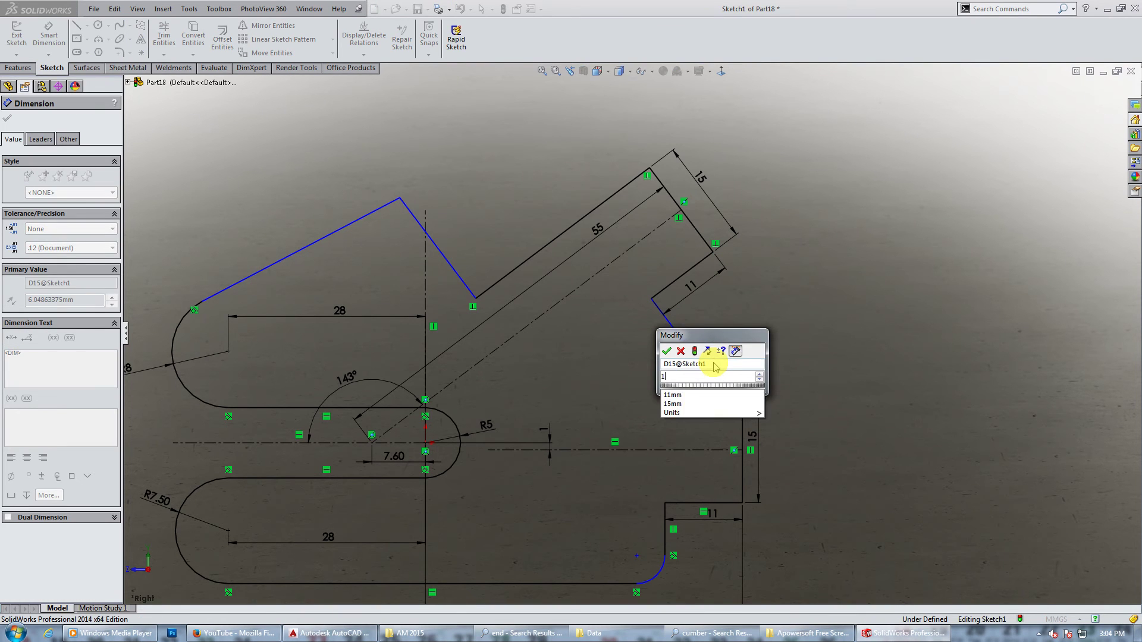
text(1)
key(Return)
click(732, 398)
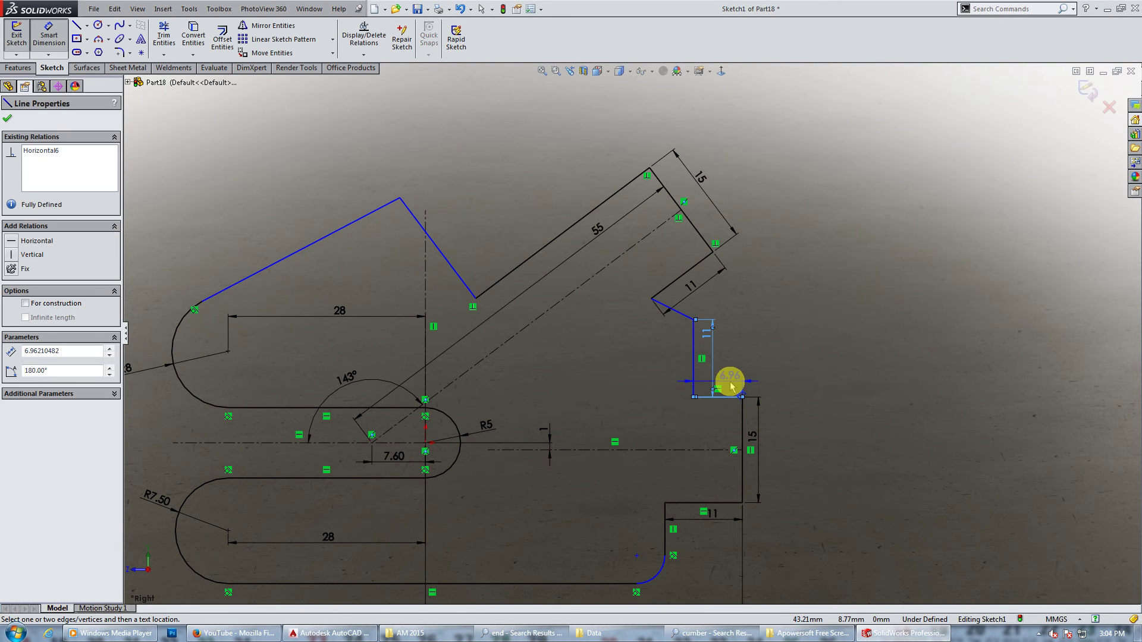
Set the short edge beside the upper notch to 11 and extend the vertical centreline upward.
text(11)
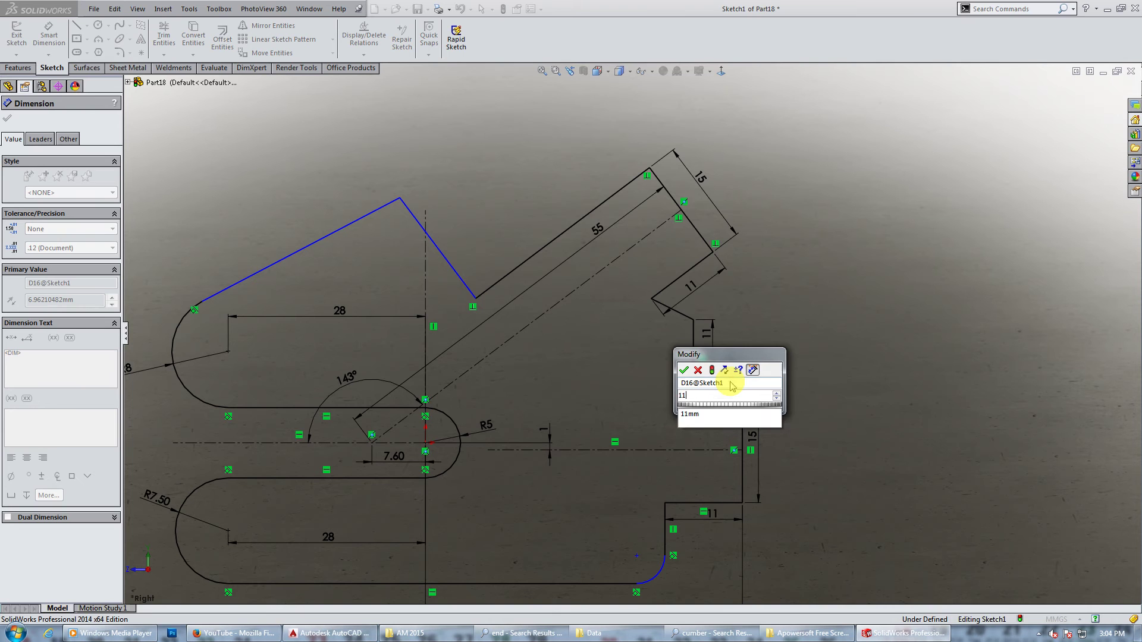
key(Return)
click(737, 348)
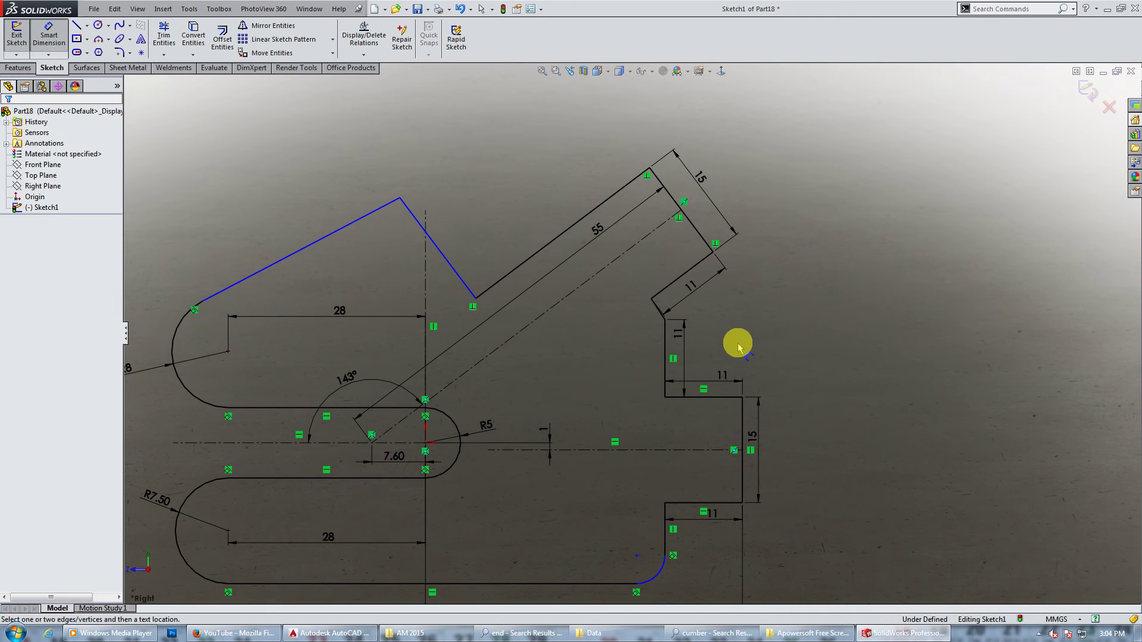
click(555, 243)
text(11)
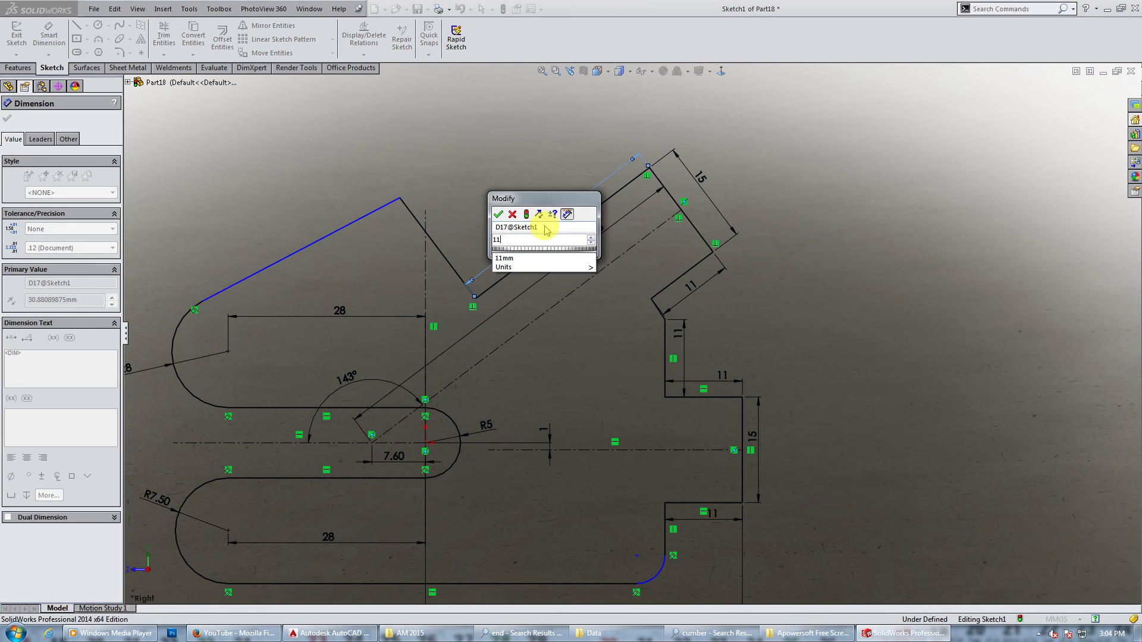
key(Return)
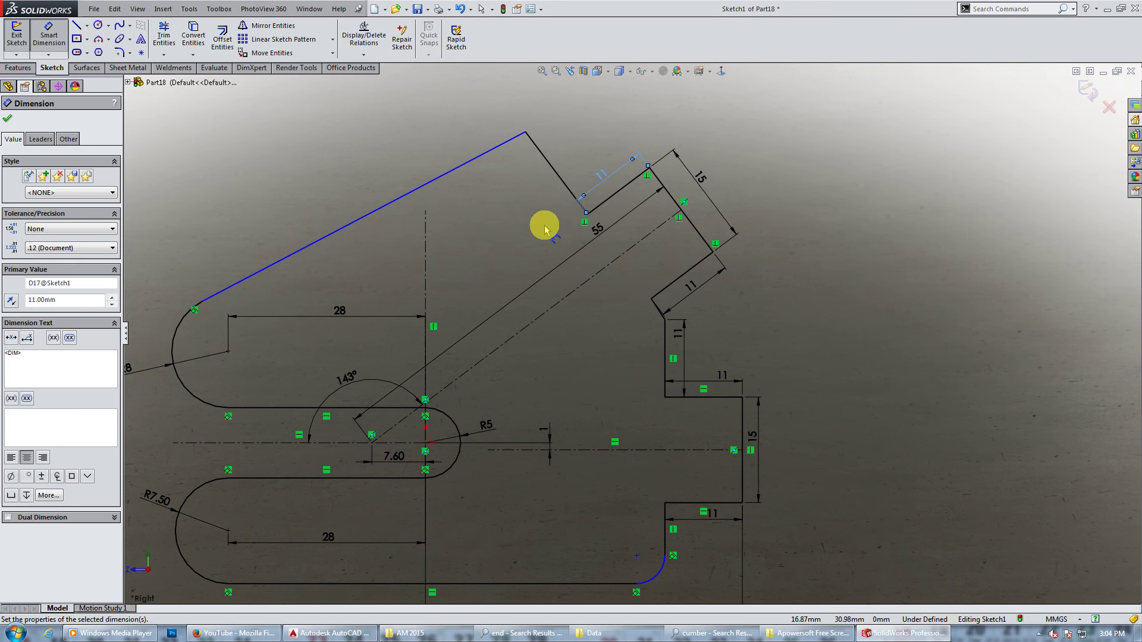
key(Escape)
drag(426, 212, 425, 132)
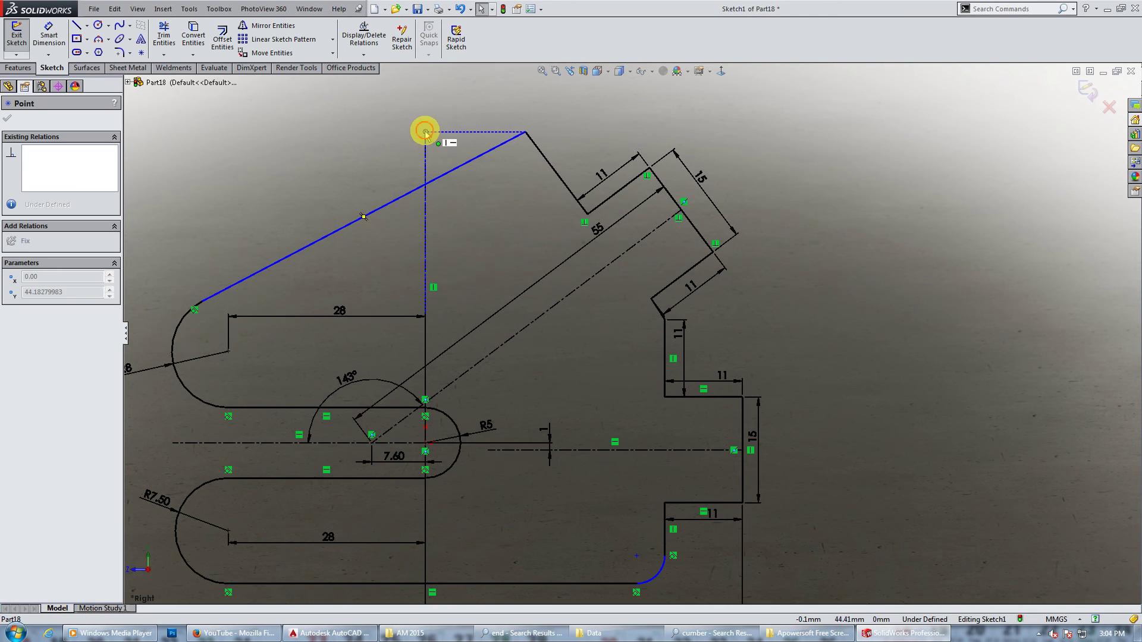
Dimension the slanted top edge at 74° to the vertical centreline.
click(56, 35)
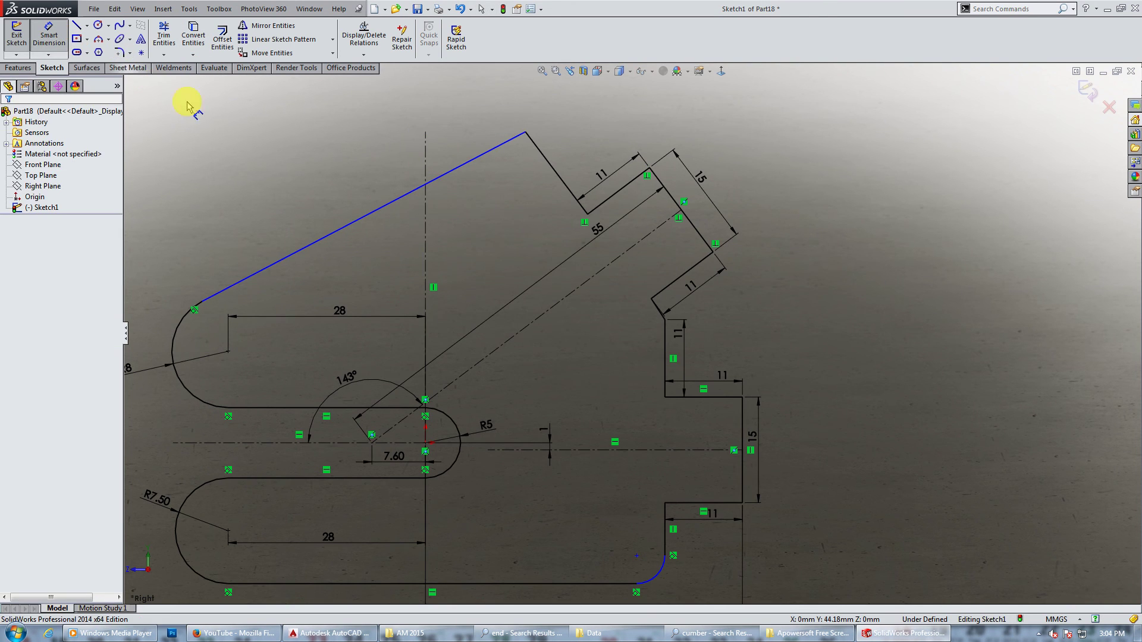
click(426, 182)
click(426, 166)
click(446, 148)
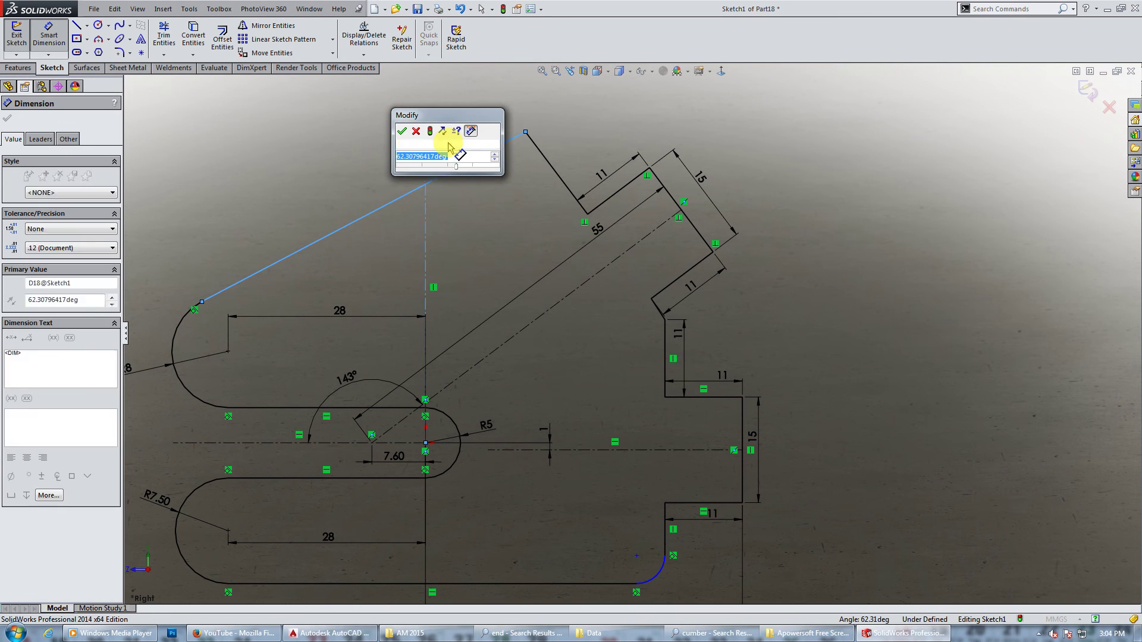
text(74)
key(Return)
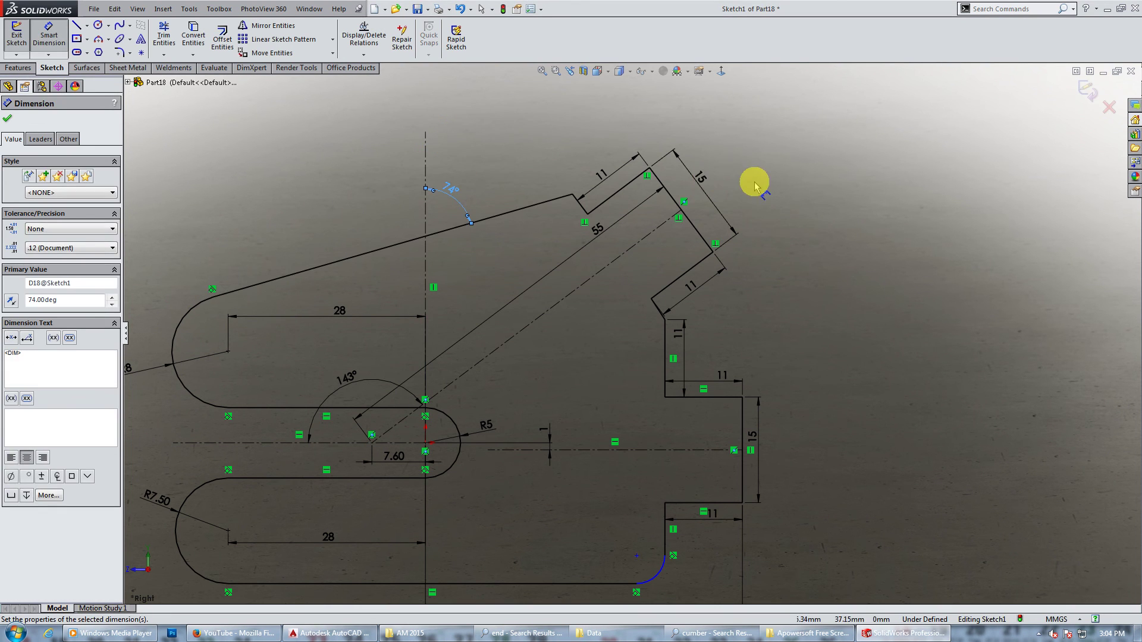
click(744, 237)
Set the lower-right corner arc radius to 7 mm, fully defining the sketch.
key(z)
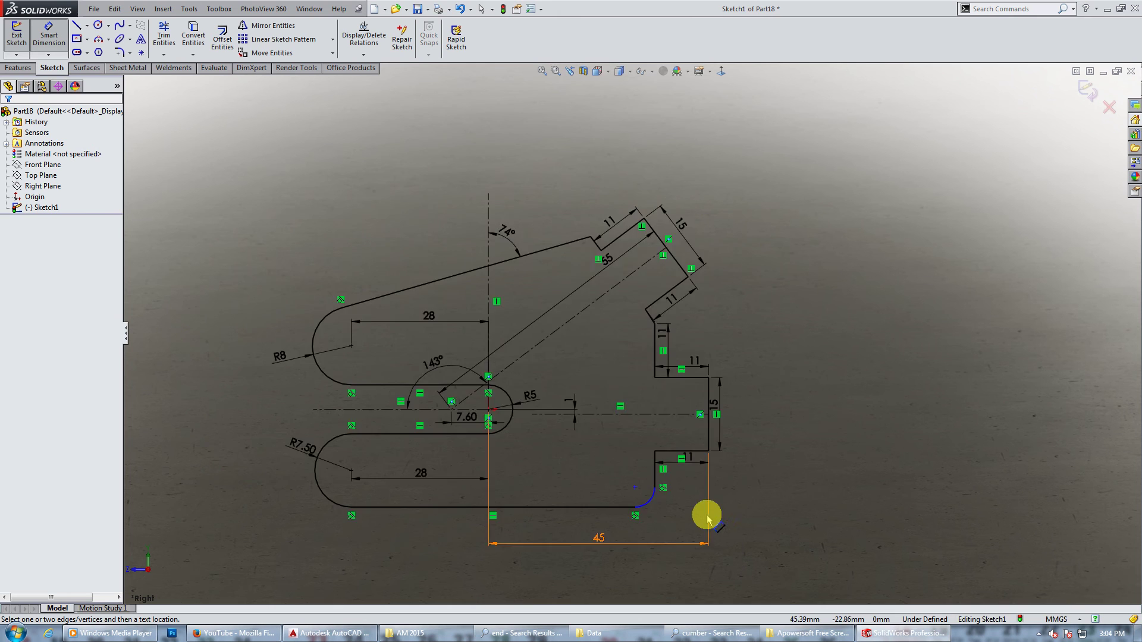
scroll(685, 515, down, 2)
scroll(660, 499, down, 2)
click(602, 452)
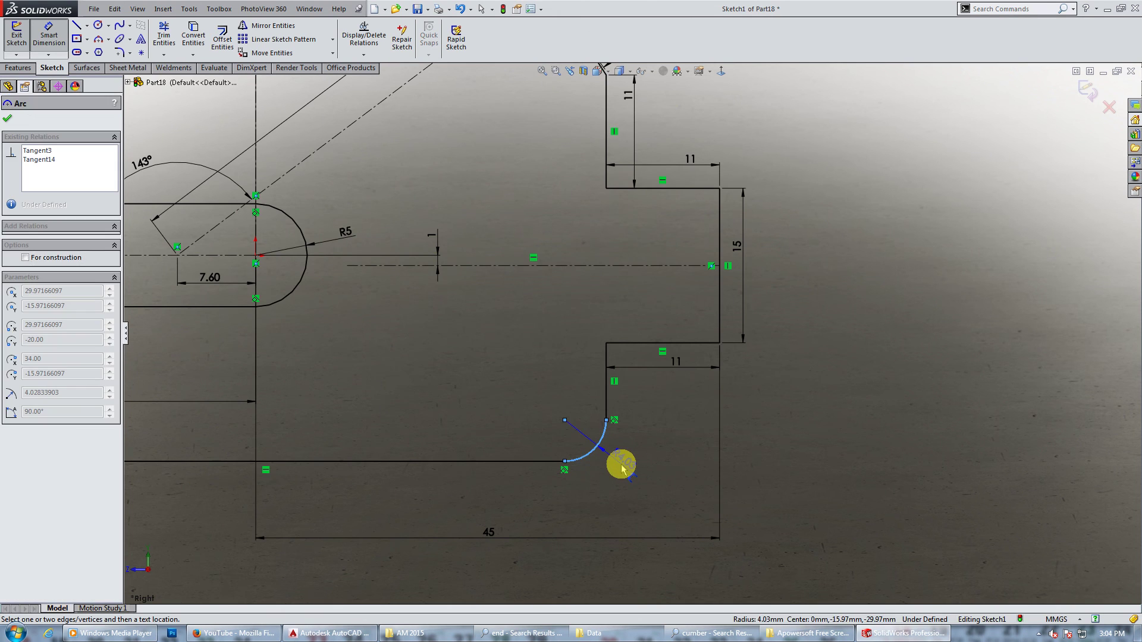
text(7)
key(Return)
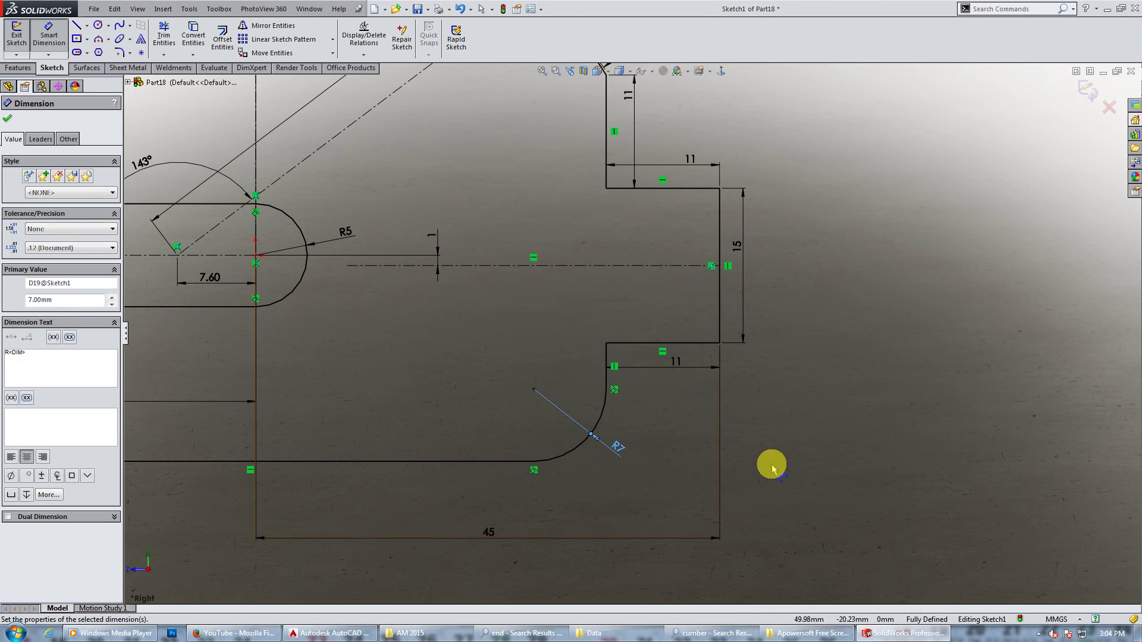
key(z)
key(z)
scroll(411, 211, down, 1)
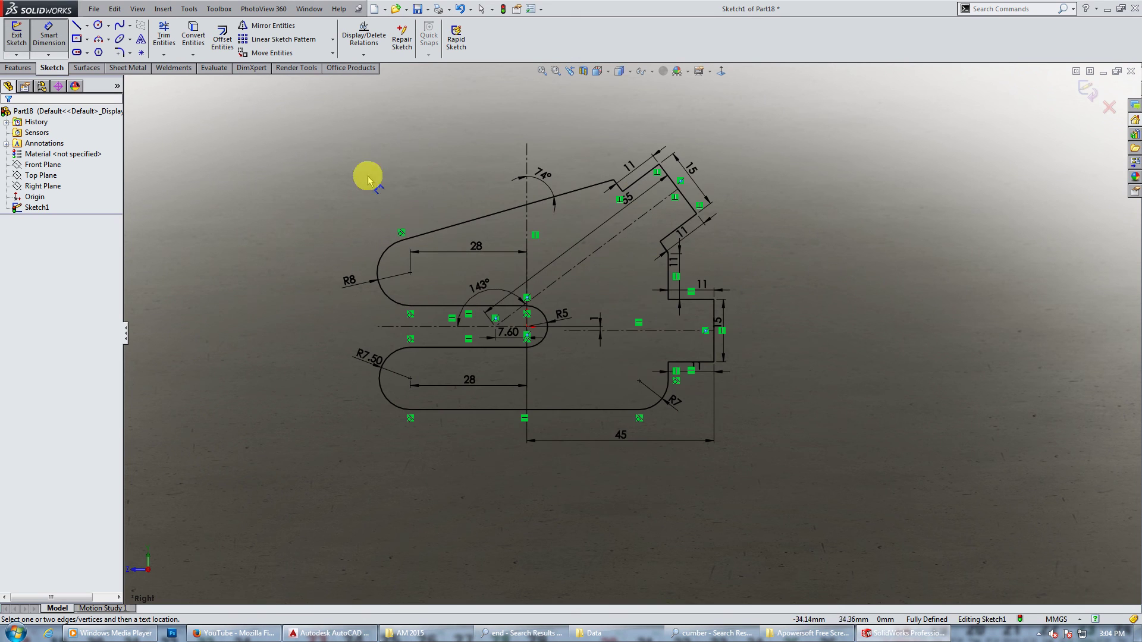
ctrl+middle_drag(401, 223, 449, 247)
click(48, 35)
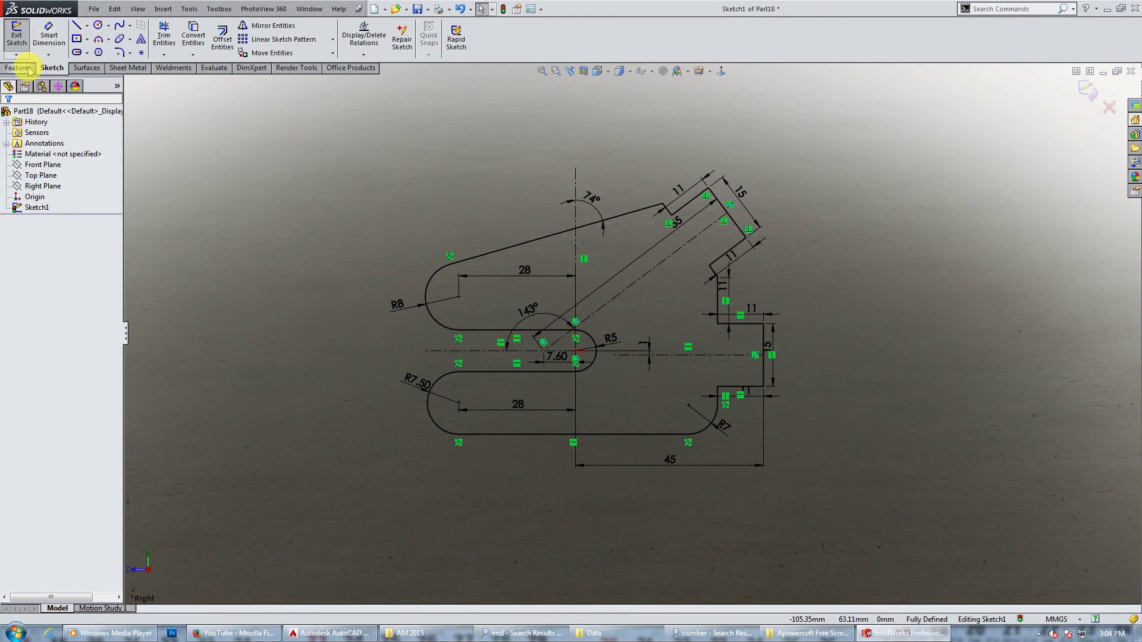
Extrude the sketch 3.5 mm into Boss-Extrude1 and view it face-on.
click(30, 69)
click(22, 32)
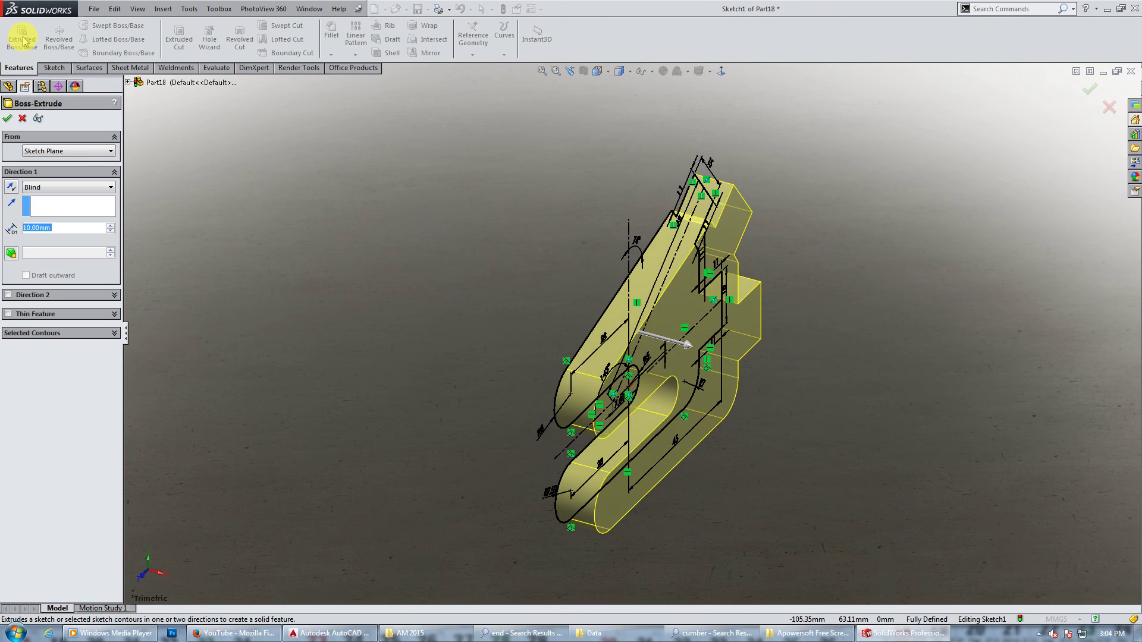
text(3.5)
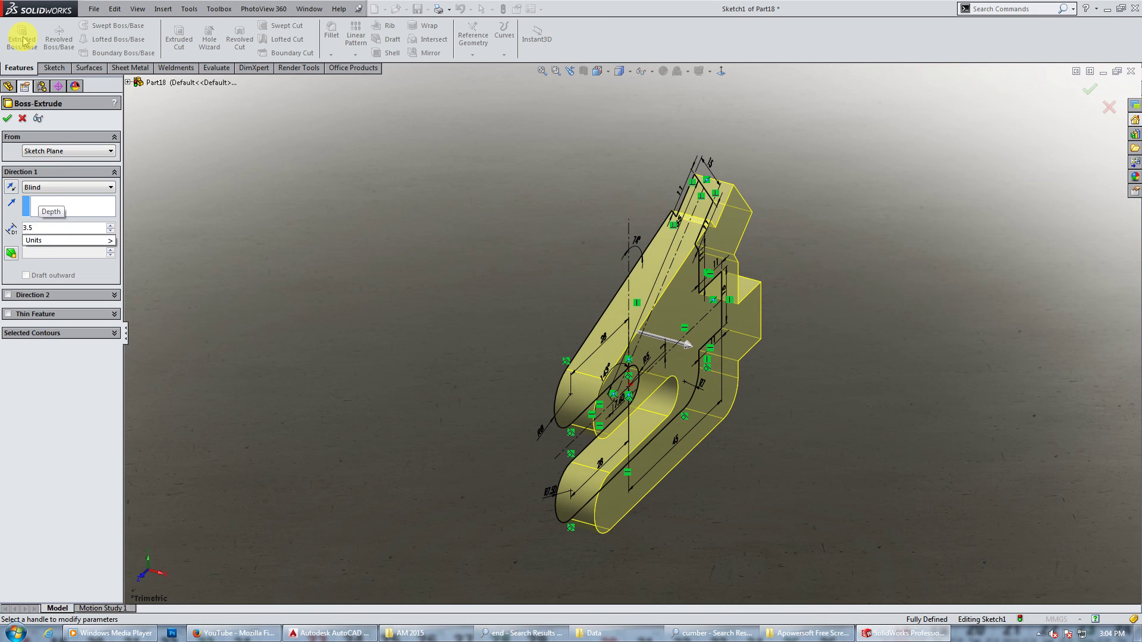
key(Return)
key(Return)
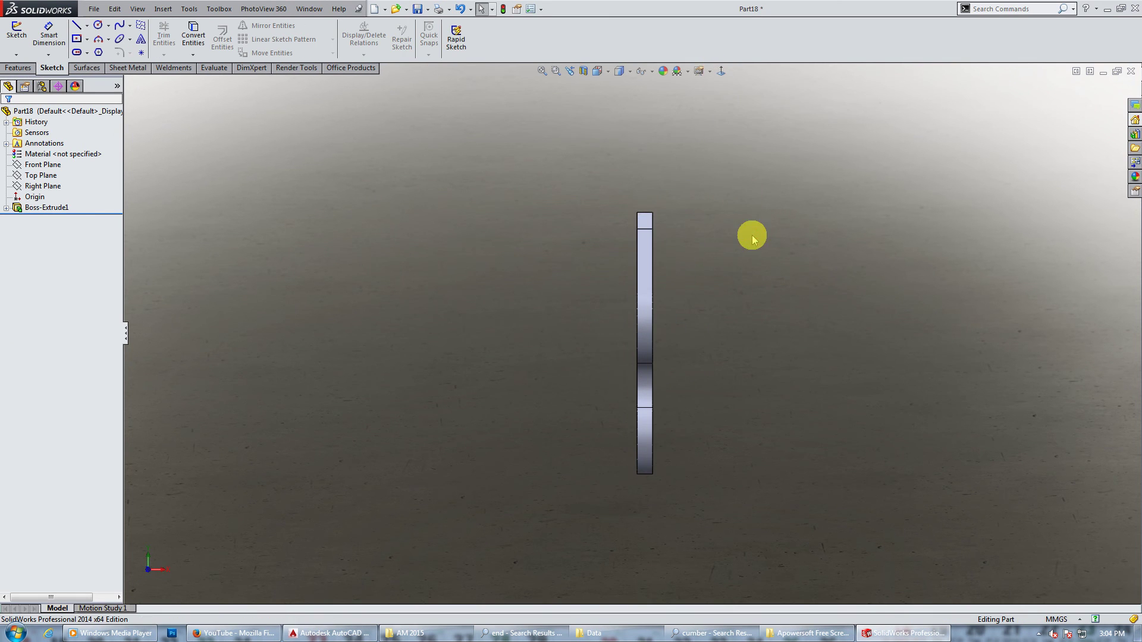
click(721, 71)
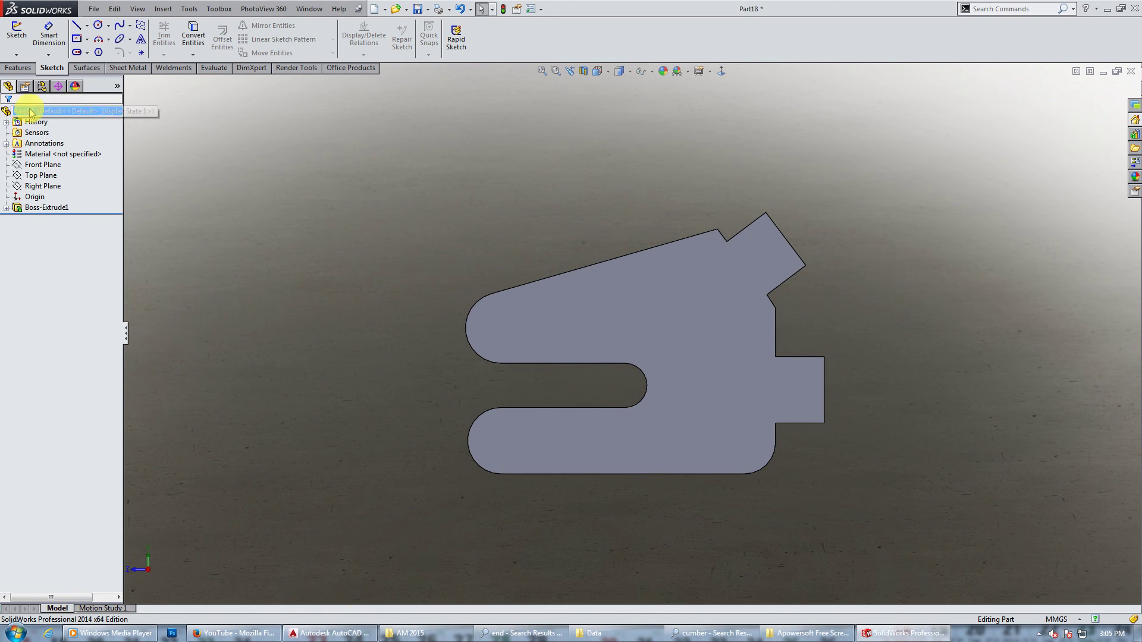
click(19, 67)
click(329, 35)
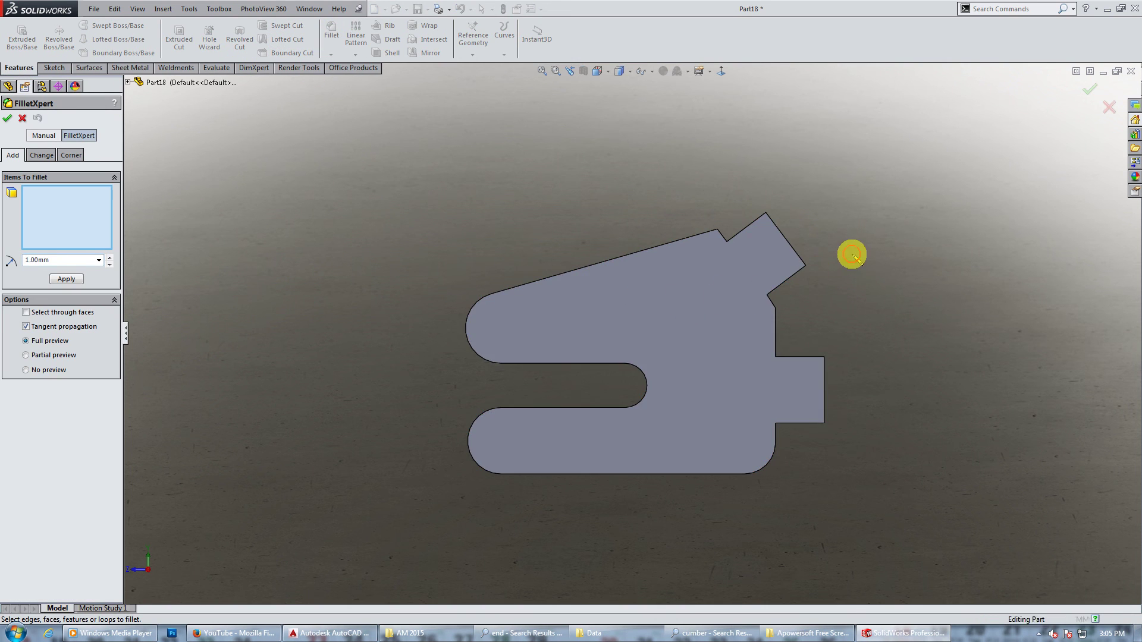
Fillet the nine connected notch corner edges at 1.00 mm as Fillet1.
middle_drag(803, 280, 753, 262)
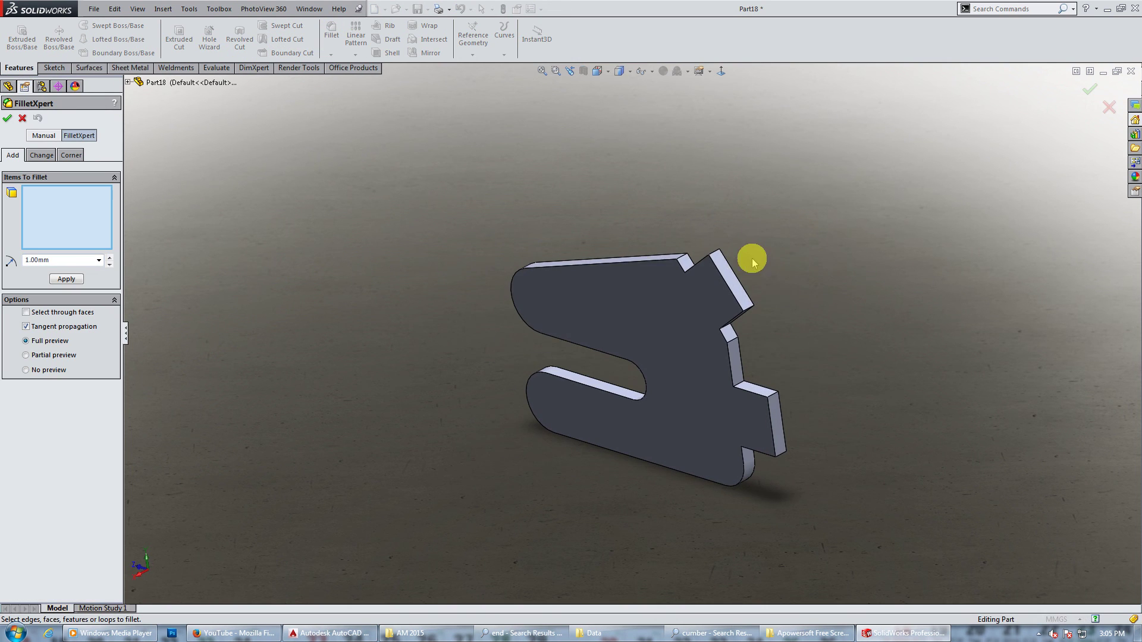
click(717, 256)
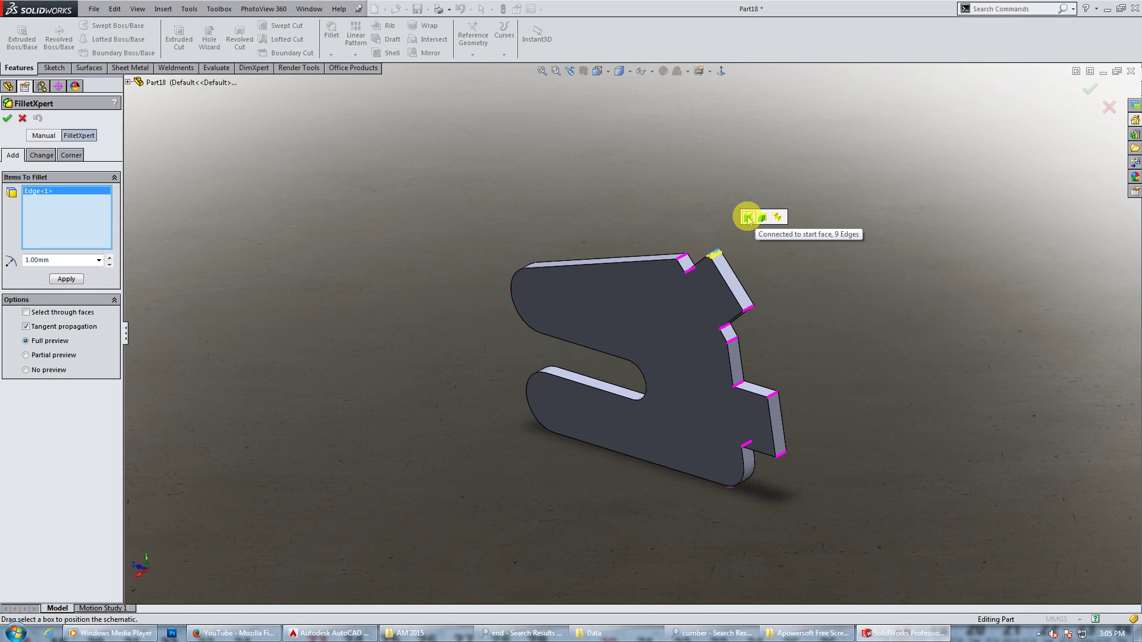
click(748, 219)
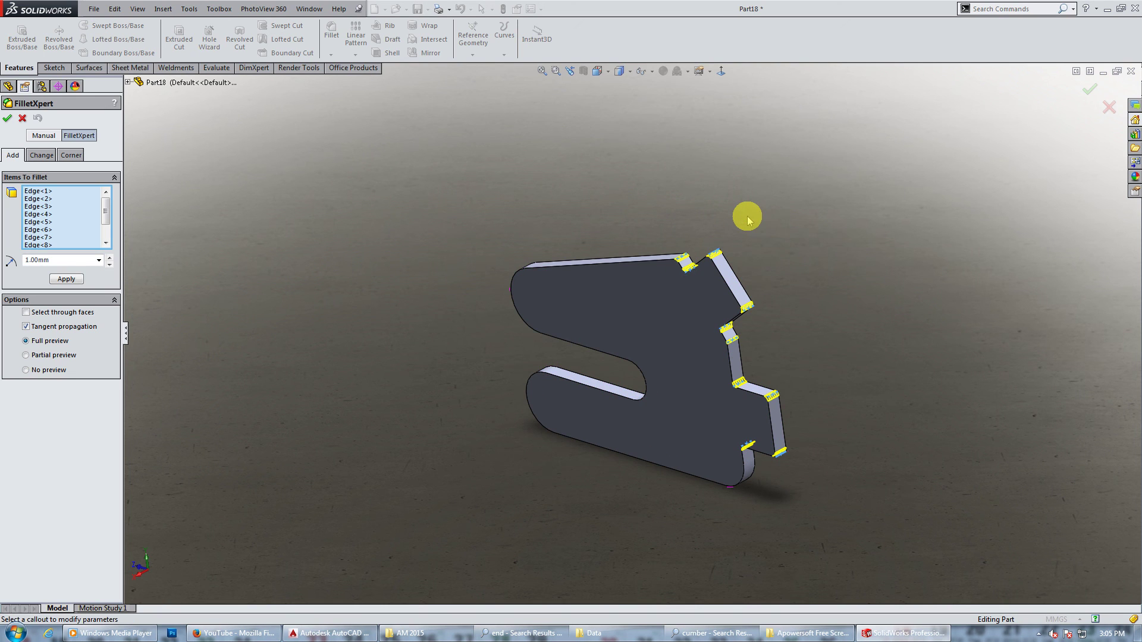
click(53, 280)
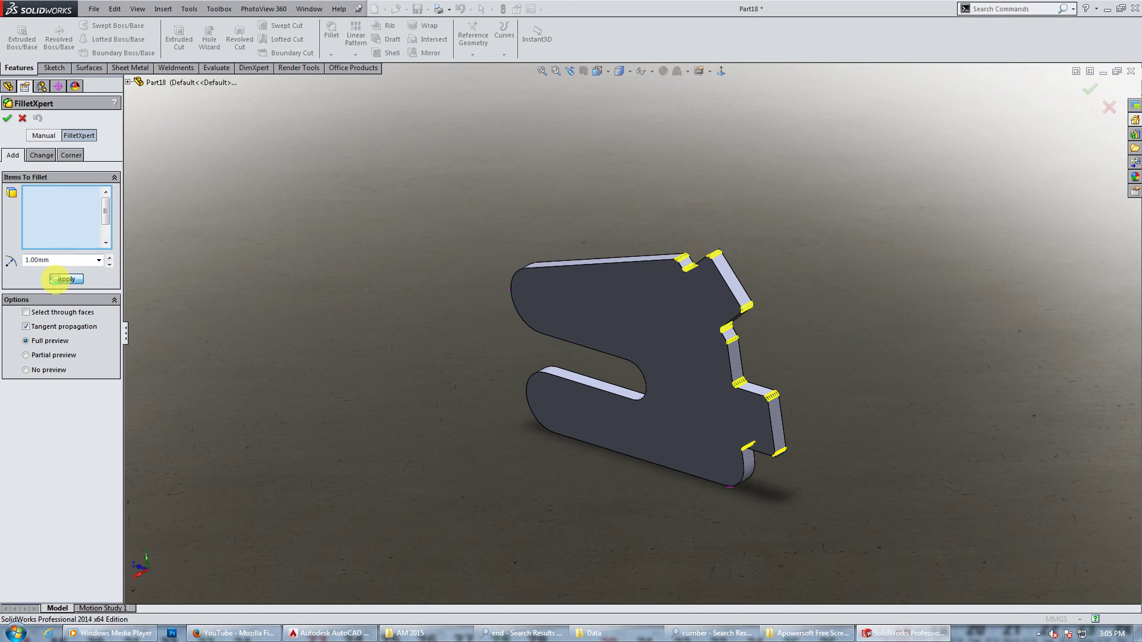
click(7, 121)
click(722, 71)
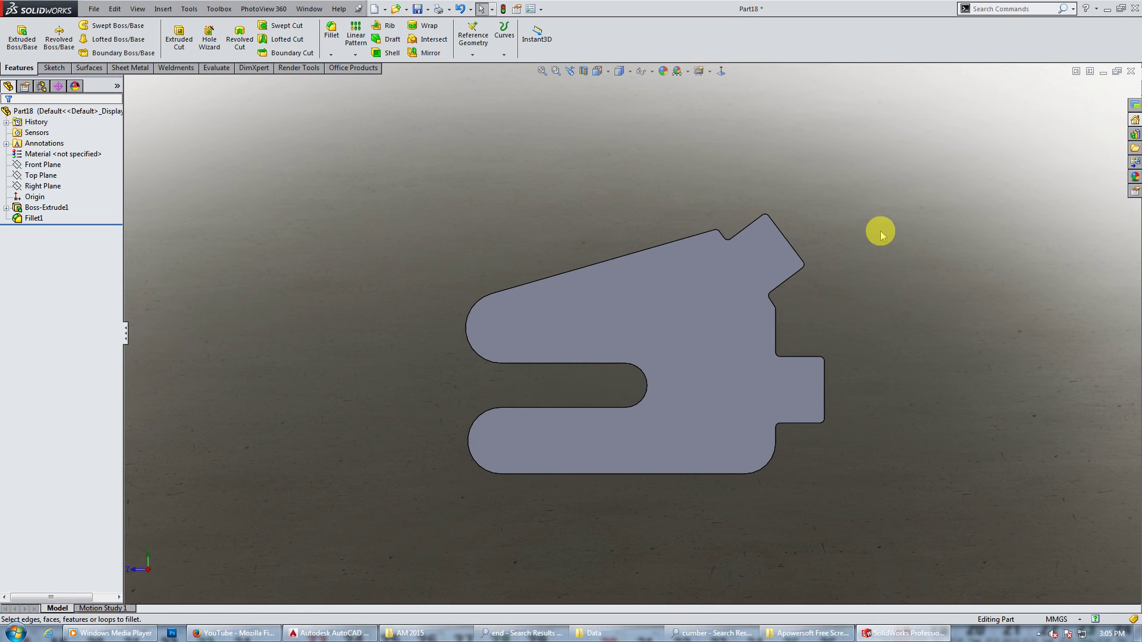